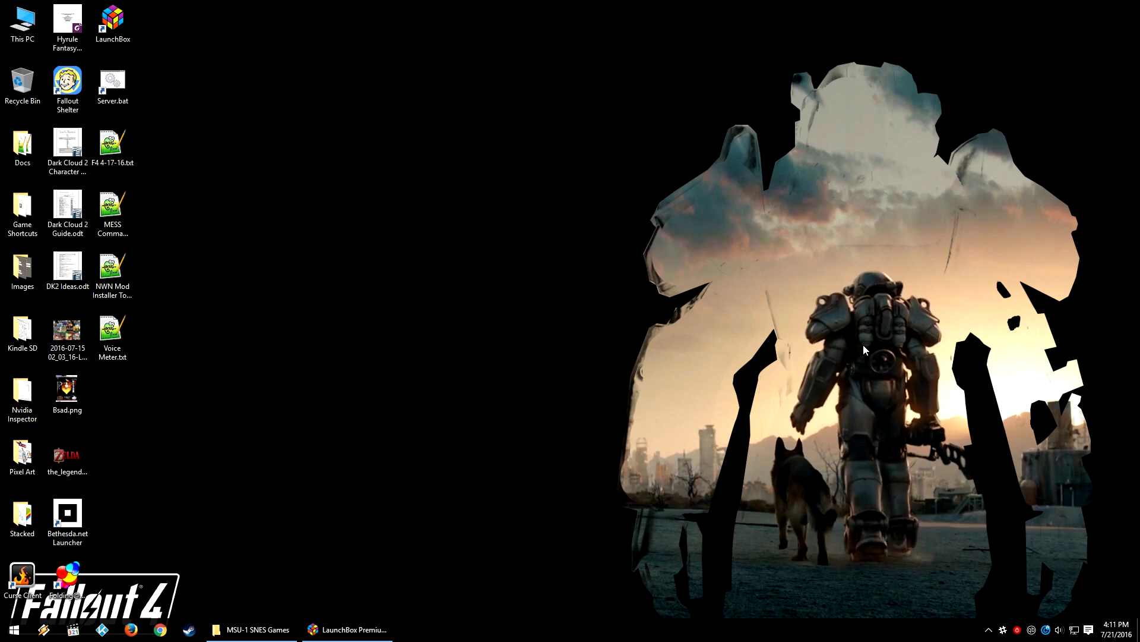
Step: Return to the LaunchBox window with the SNES (MSU-1) platform selected in the sidebar
key("alt+Tab")
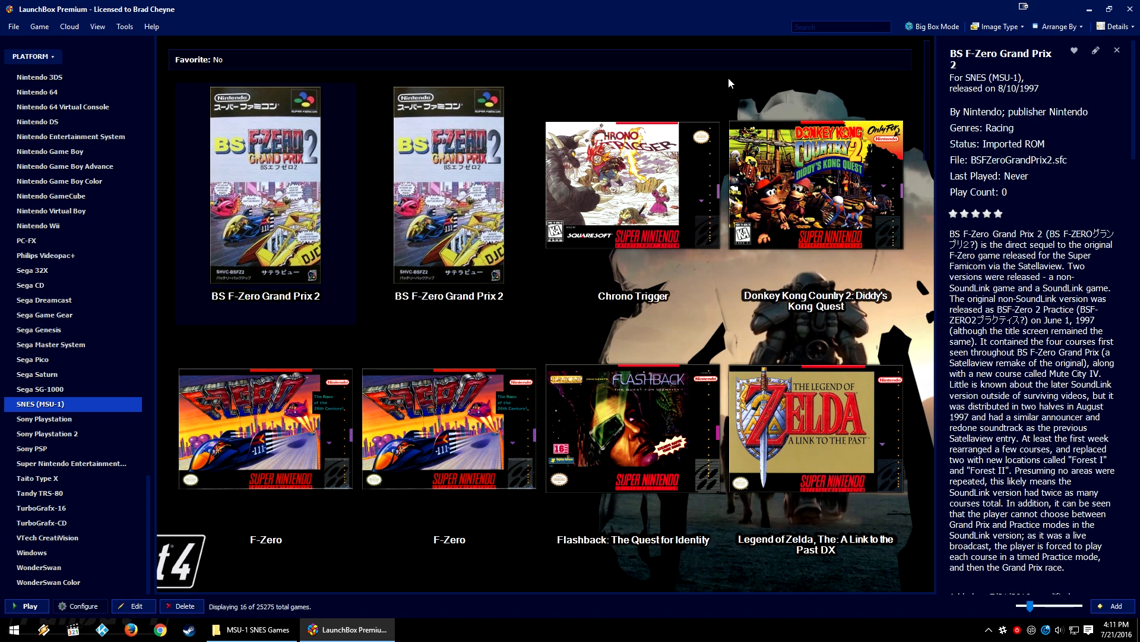
mouse_move(641, 410)
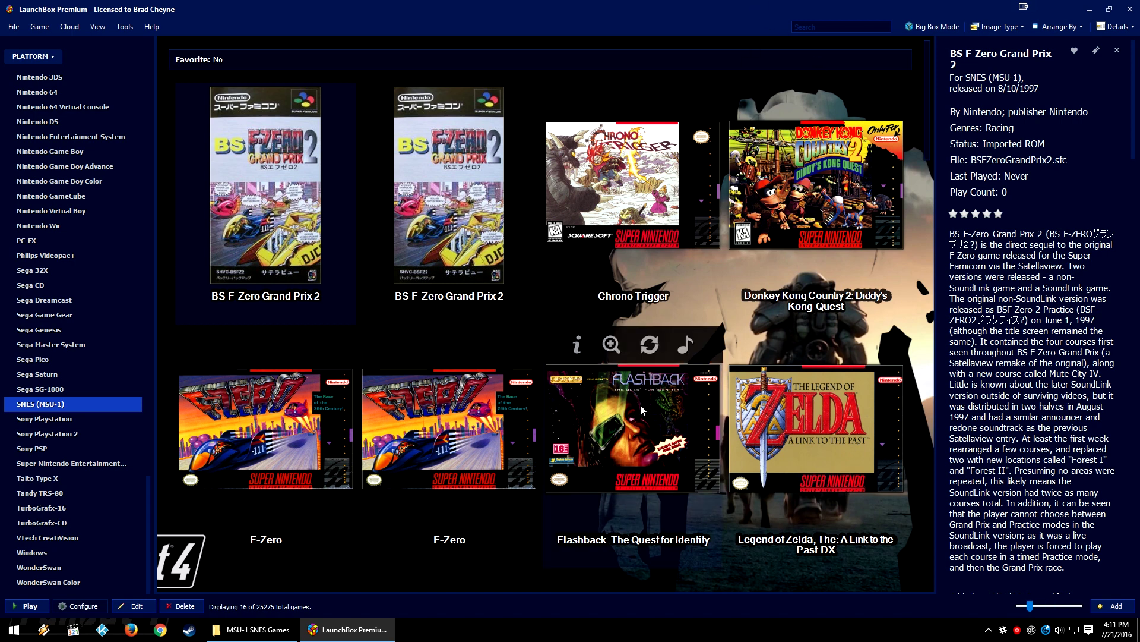
left_click(46, 406)
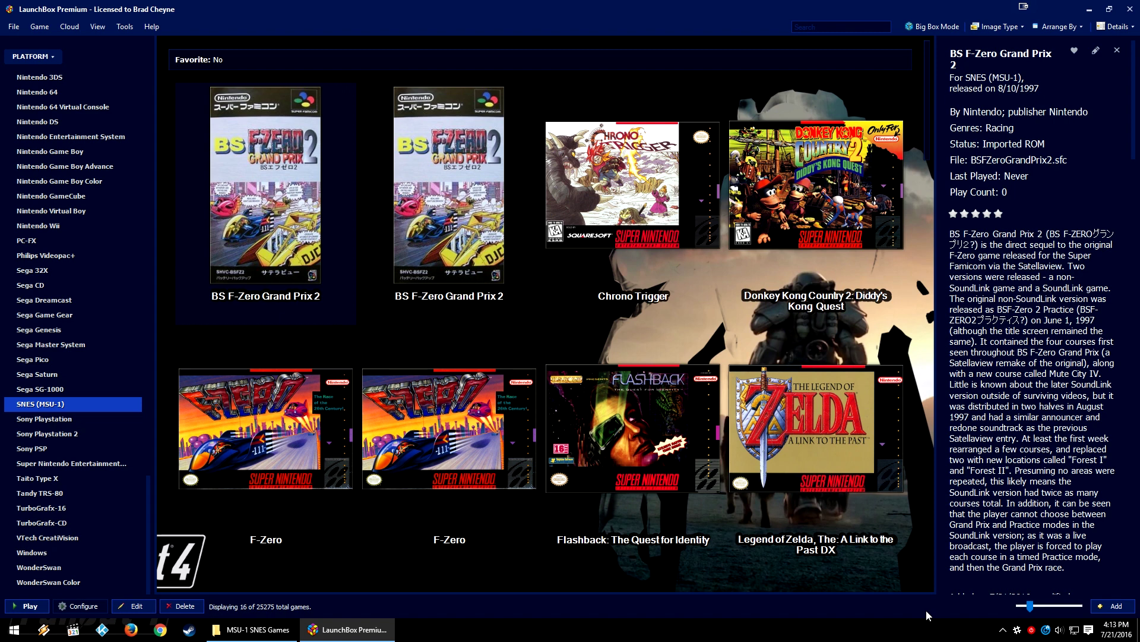
Step: Start the Import ROM Files wizard and move past its welcome page
left_click(122, 28)
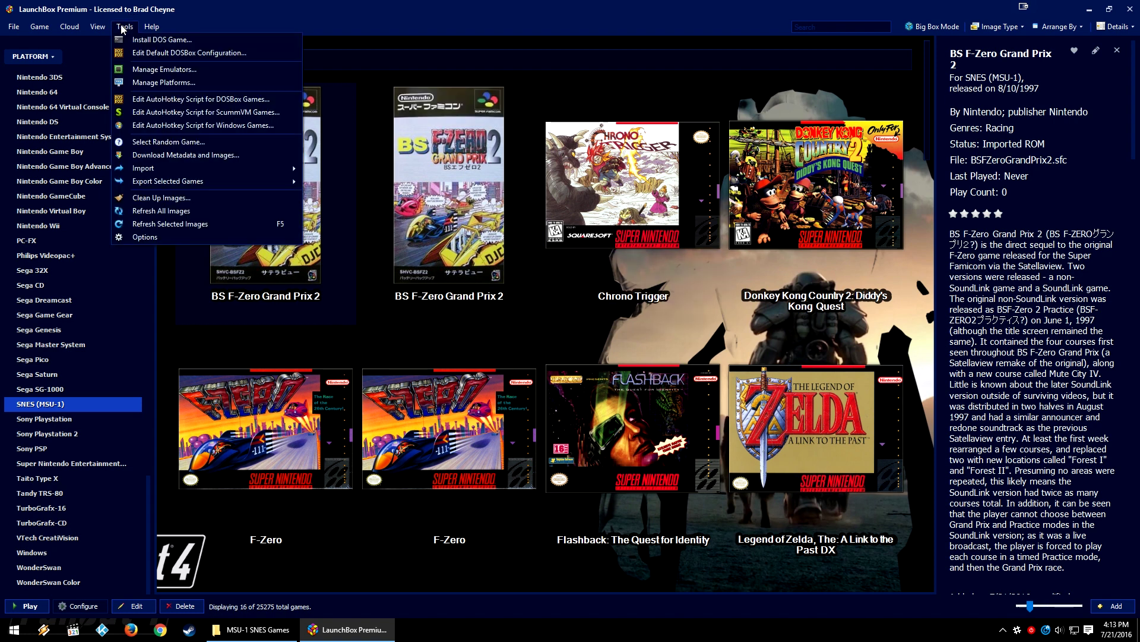
mouse_move(191, 169)
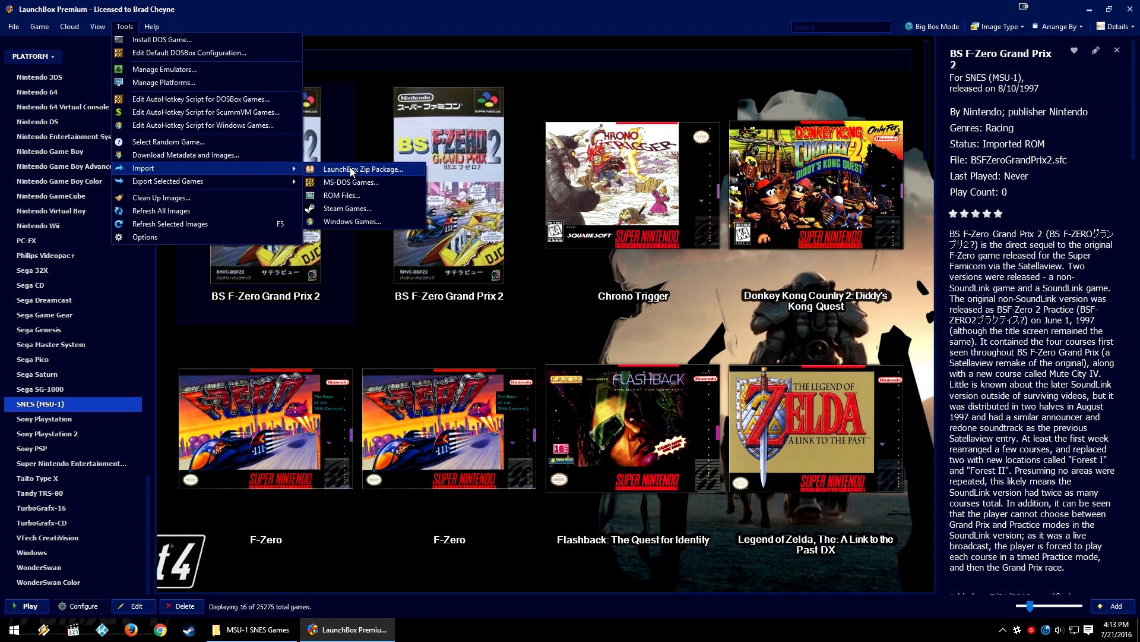
left_click(350, 196)
left_click(715, 451)
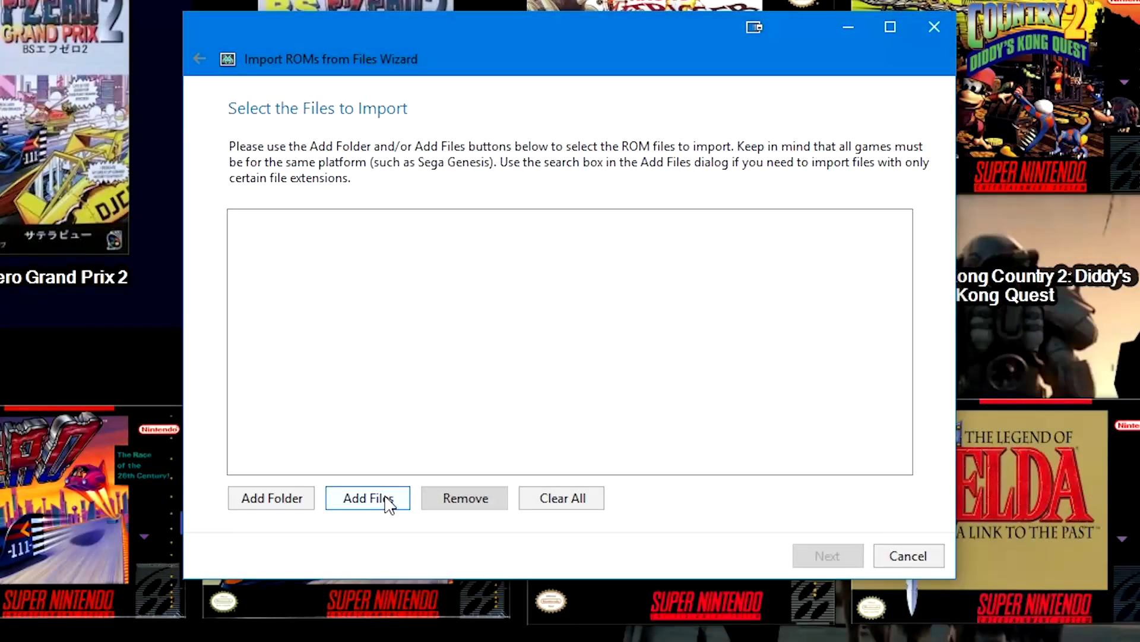
Step: Select every *.sfc file in the MSU-1 SNES Games folder, dkc.sfc through topgear2_msu1.sfc
left_click(369, 498)
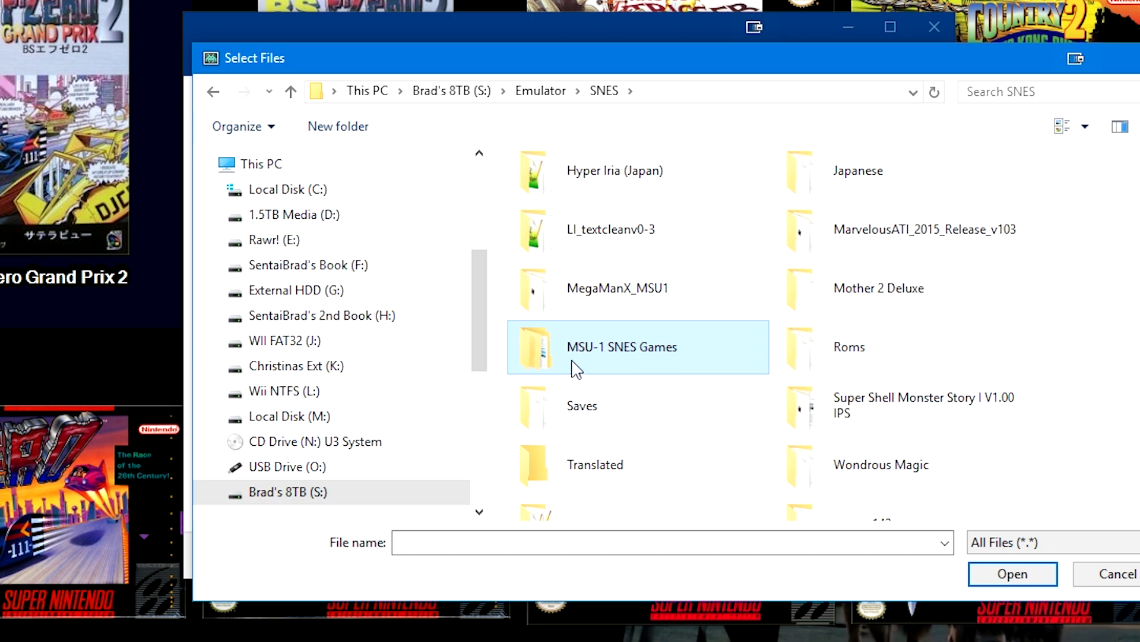
double_click(610, 363)
left_click(1050, 96)
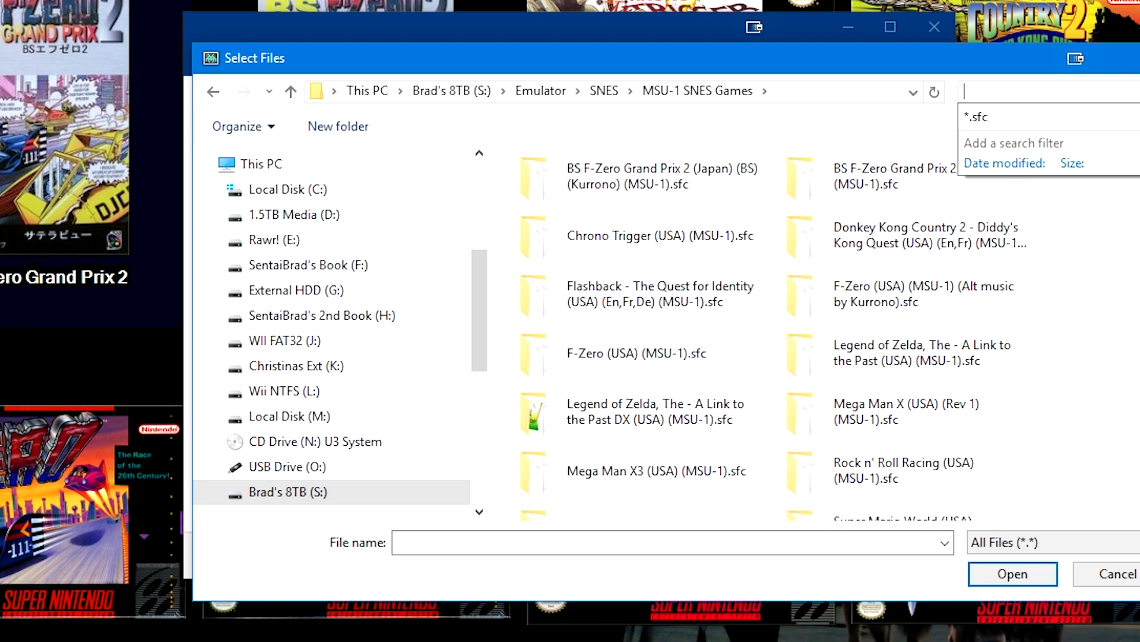
type("*")
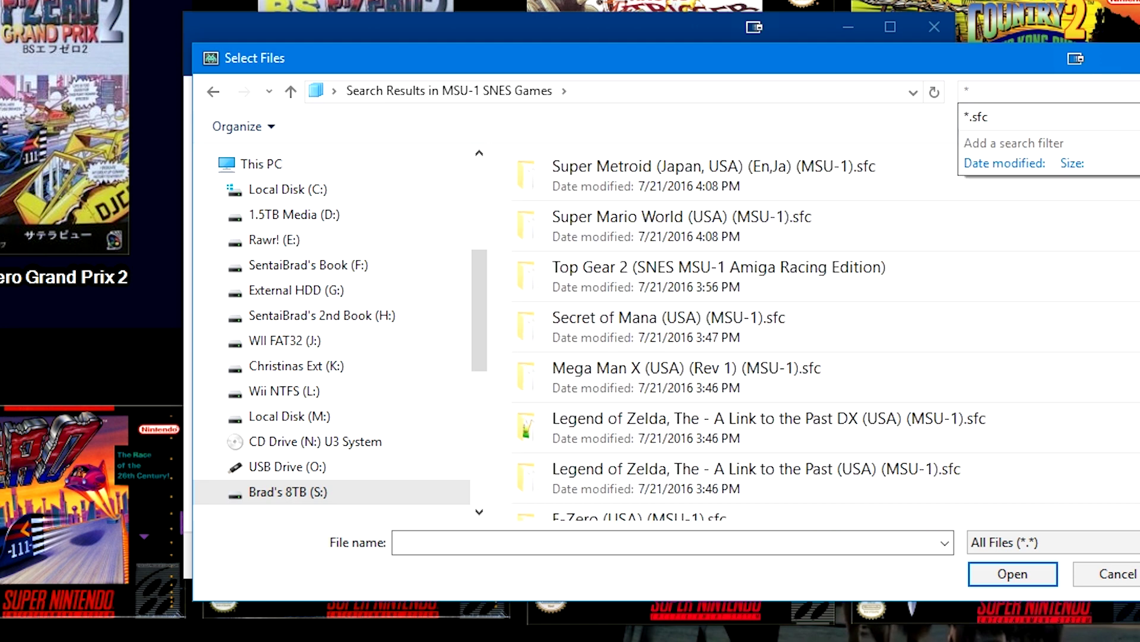
key("BackSpace")
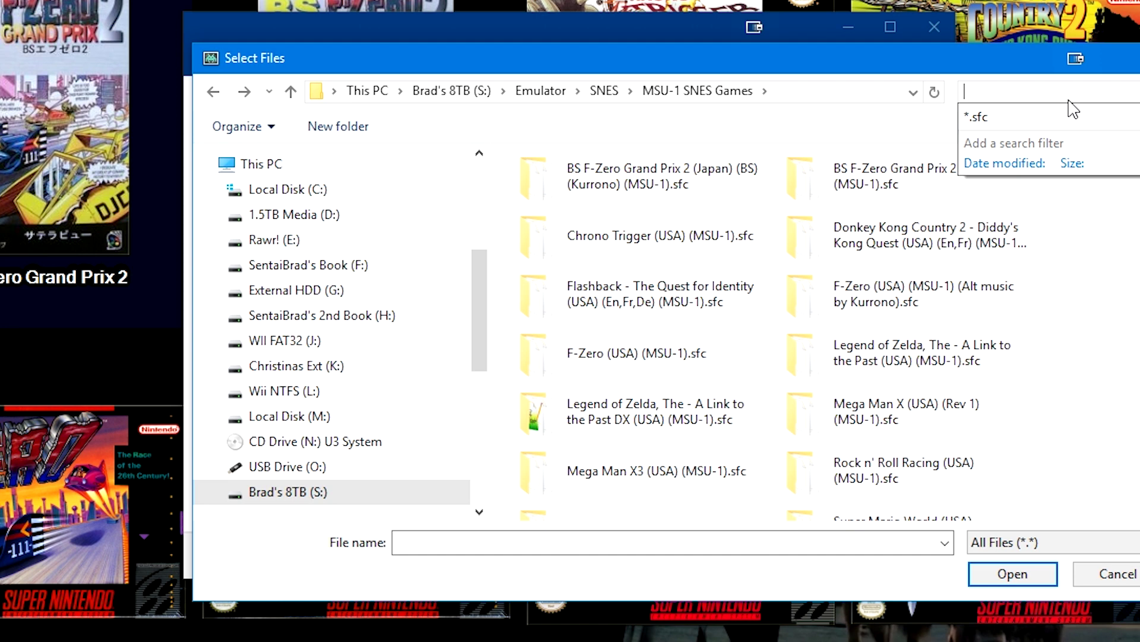
type("*")
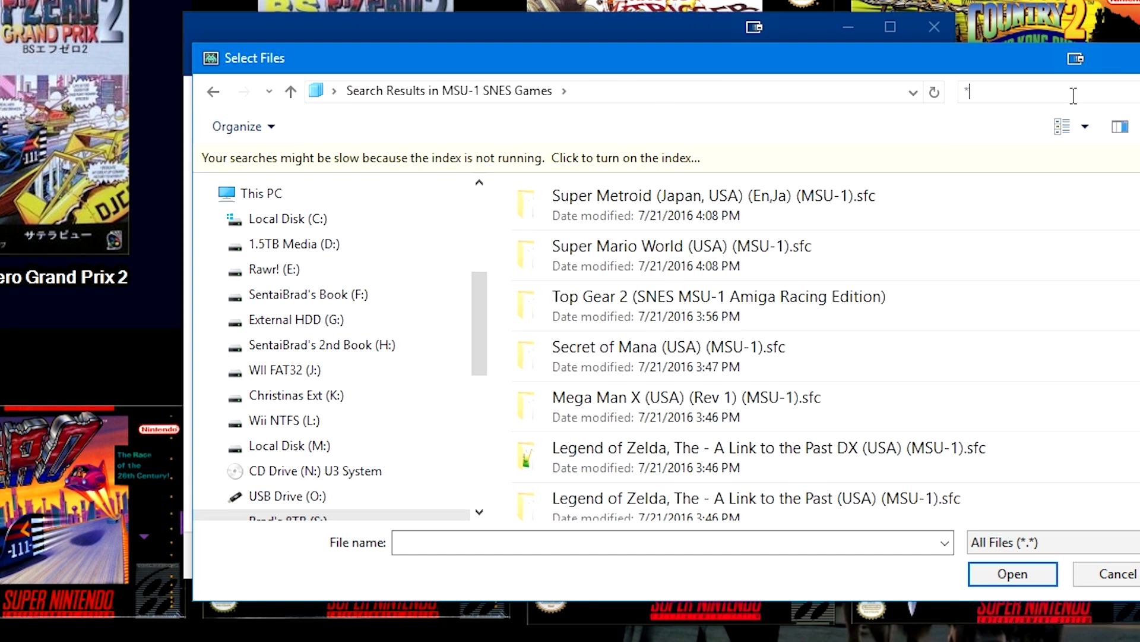
type(".sfc")
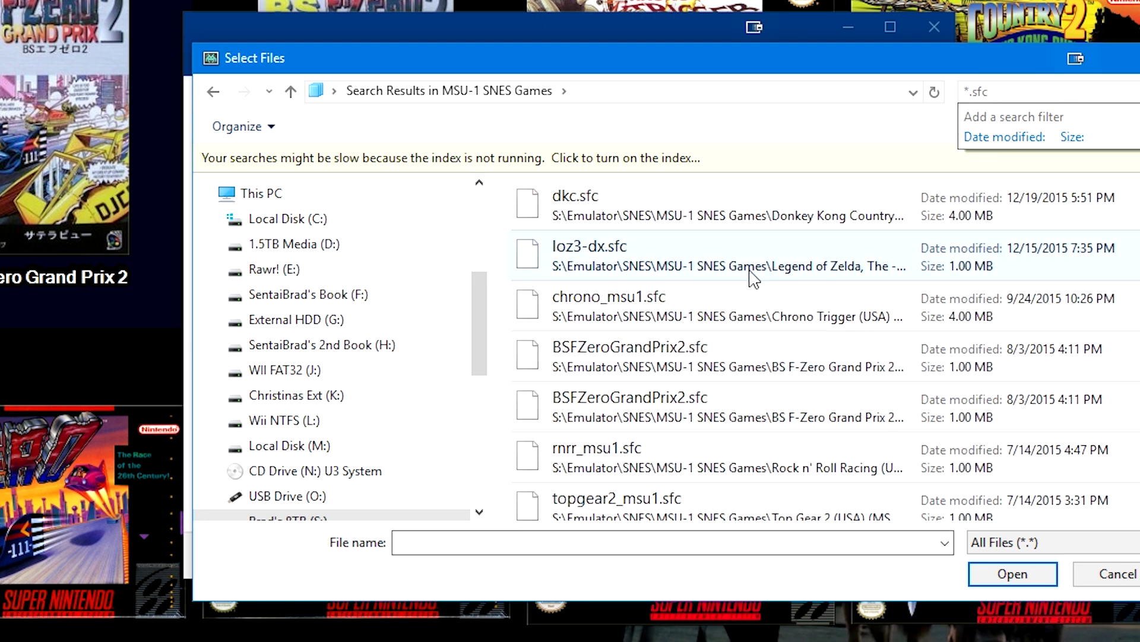
left_click(794, 223)
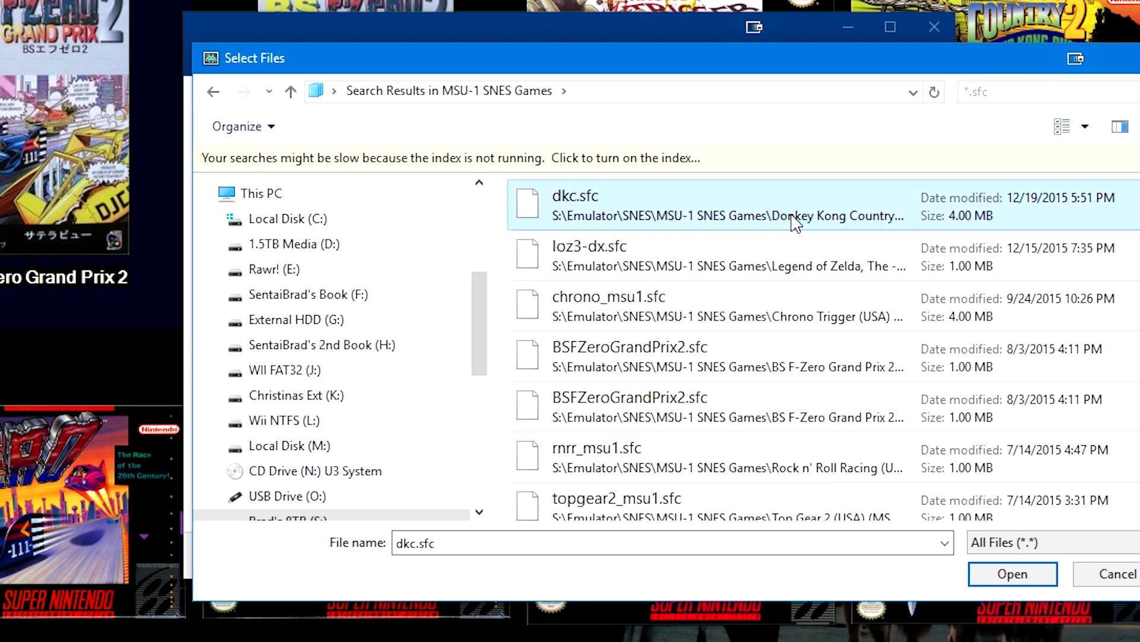
left_click(970, 489, "shift")
Step: Add the chosen .sfc files and name the import platform SNES (MSU-1)
left_click(1010, 574)
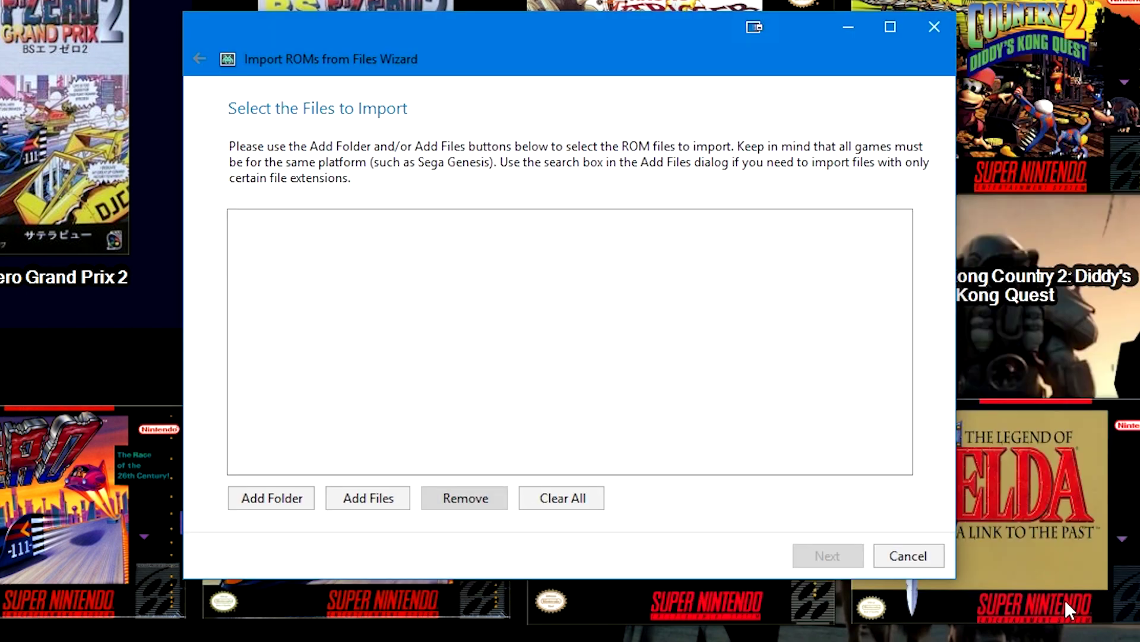
left_click(840, 562)
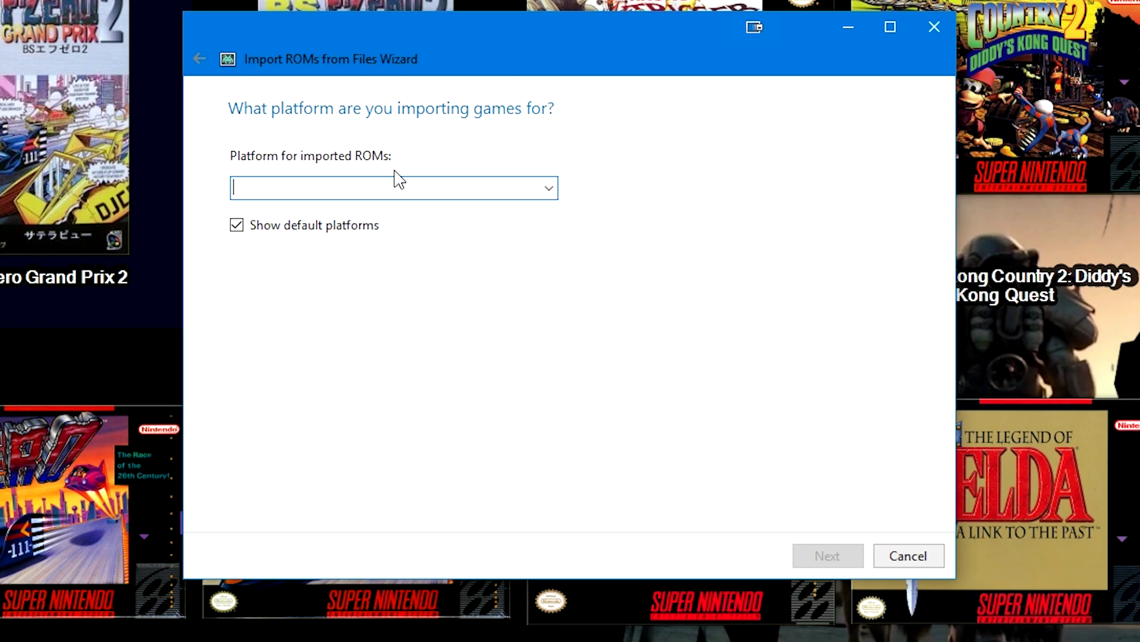
left_click(553, 190)
left_click_drag(545, 252, 547, 591)
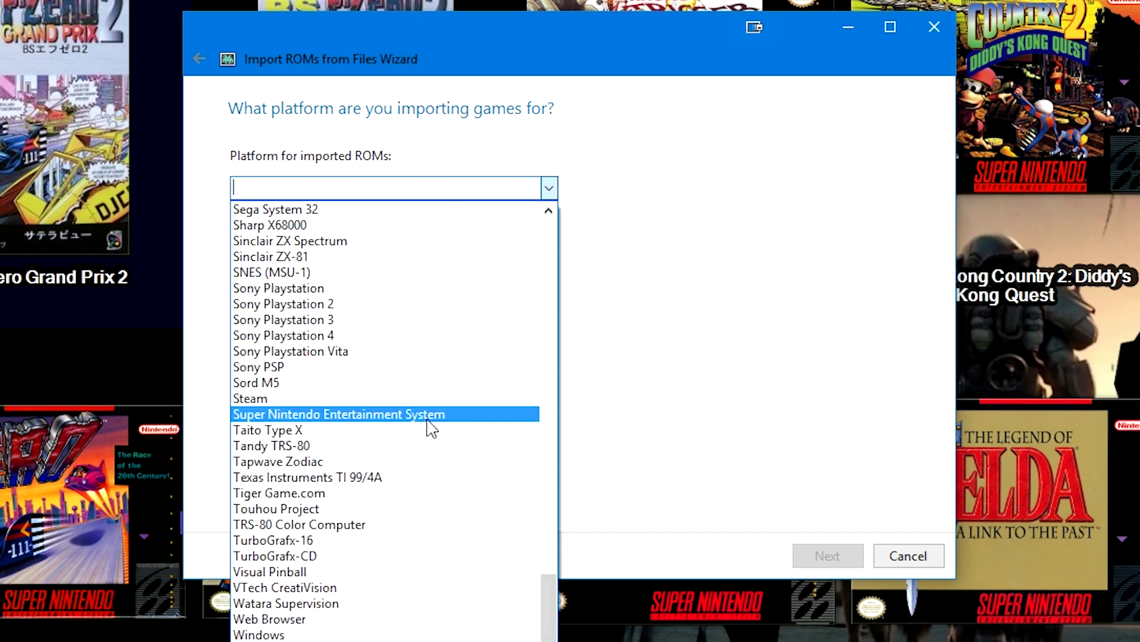
left_click(427, 415)
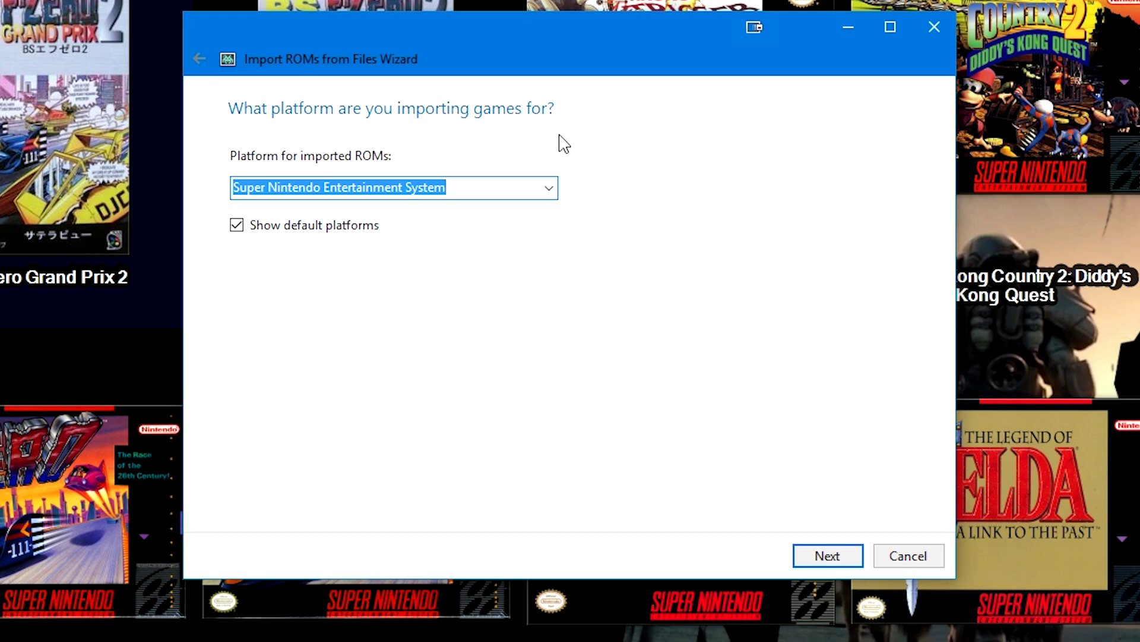
type("SNES (MSU-1)")
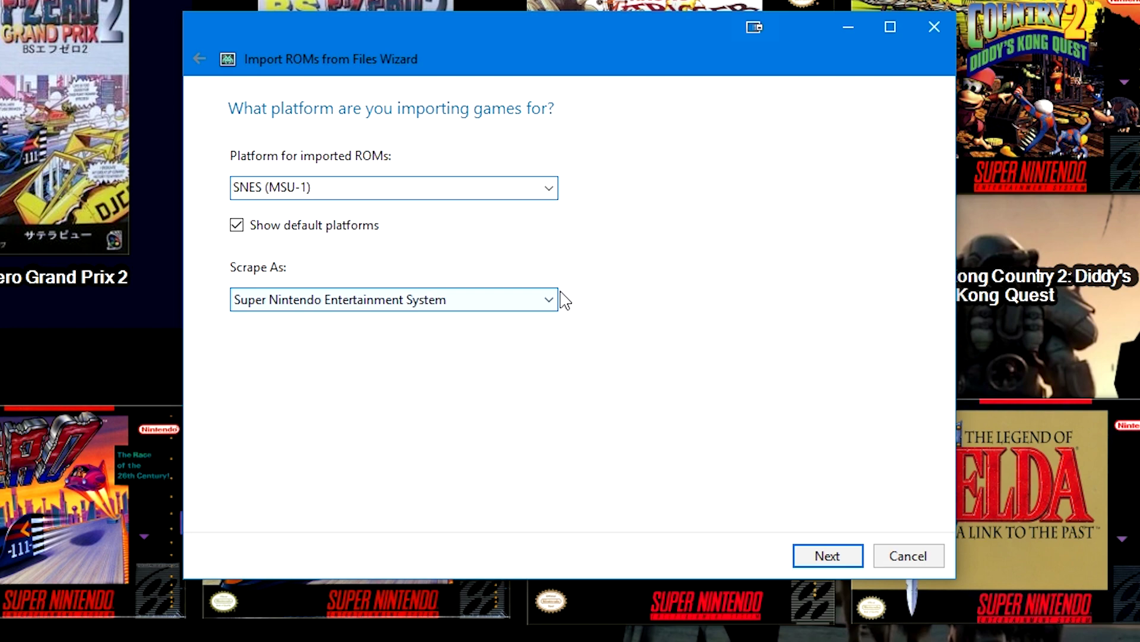
Step: Set Scrape As to Super Nintendo Entertainment System and continue to emulator selection
left_click(543, 305)
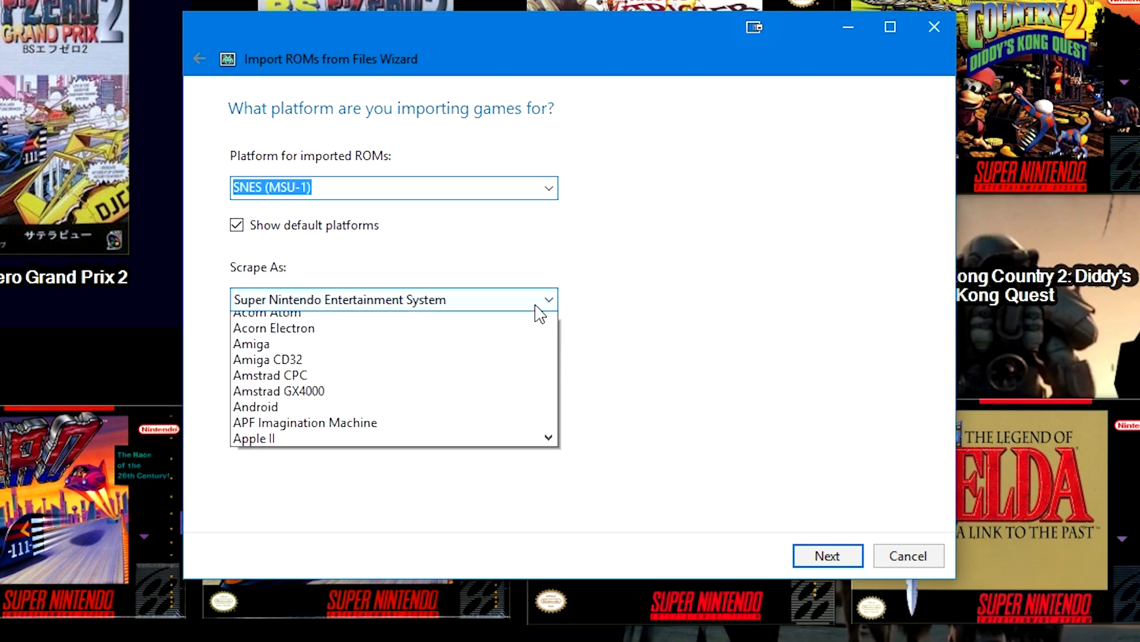
left_click_drag(547, 542, 533, 318)
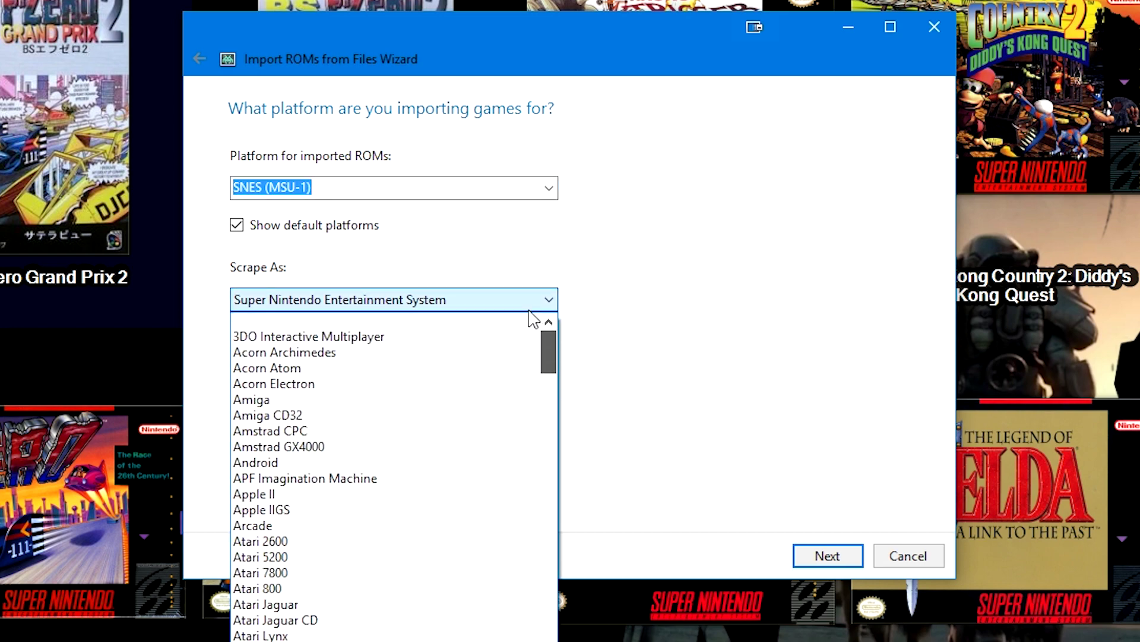
left_click(437, 323)
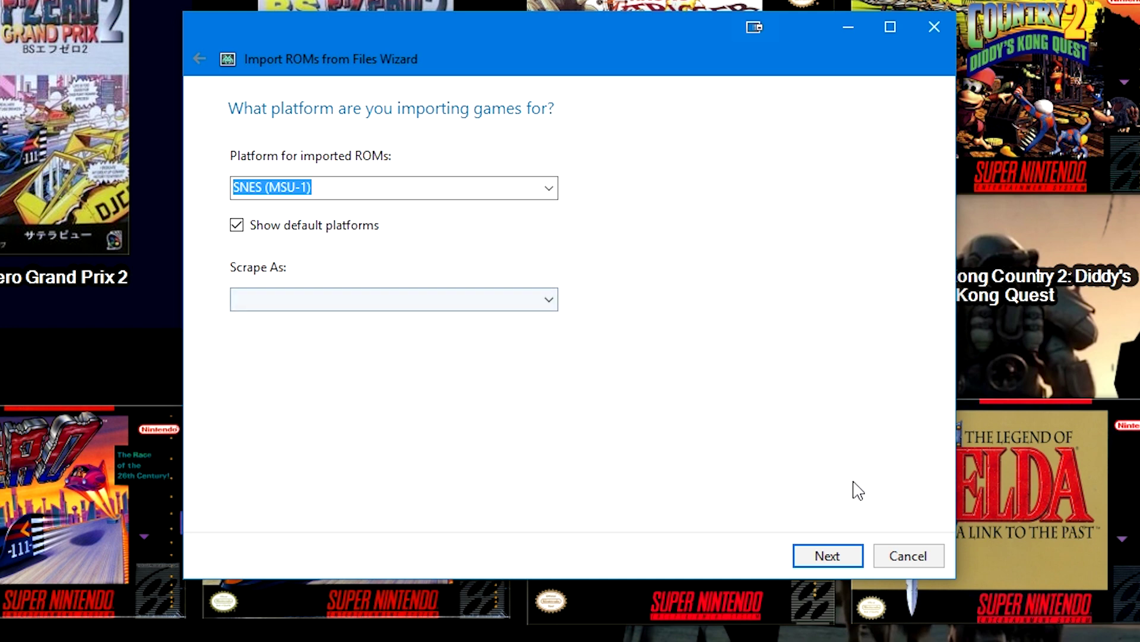
left_click(524, 306)
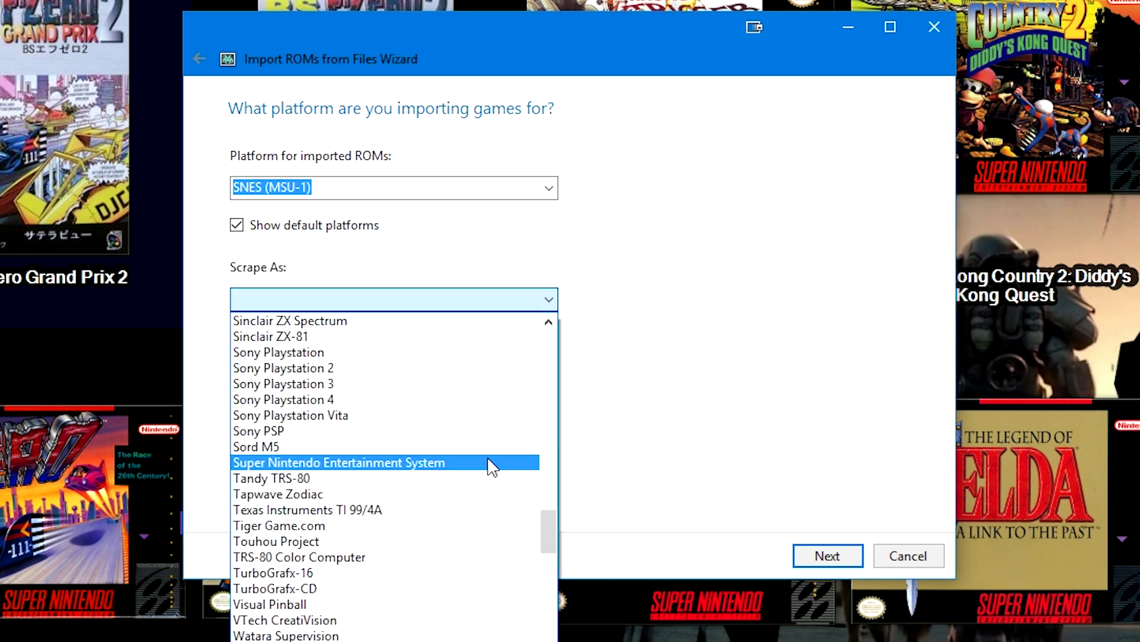
left_click(426, 463)
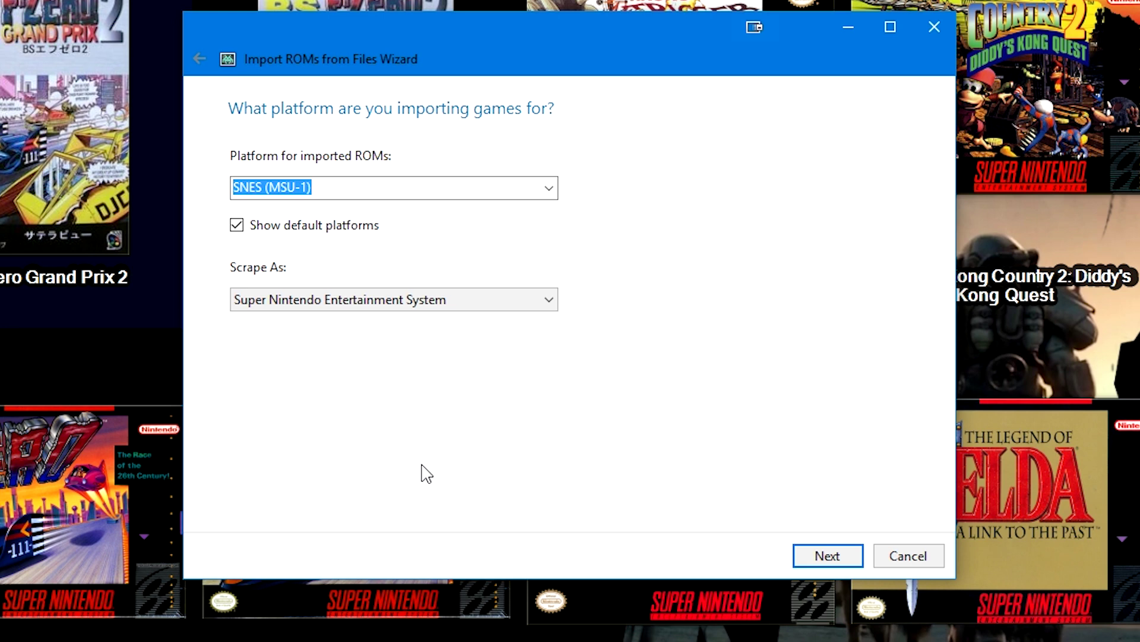
left_click(825, 563)
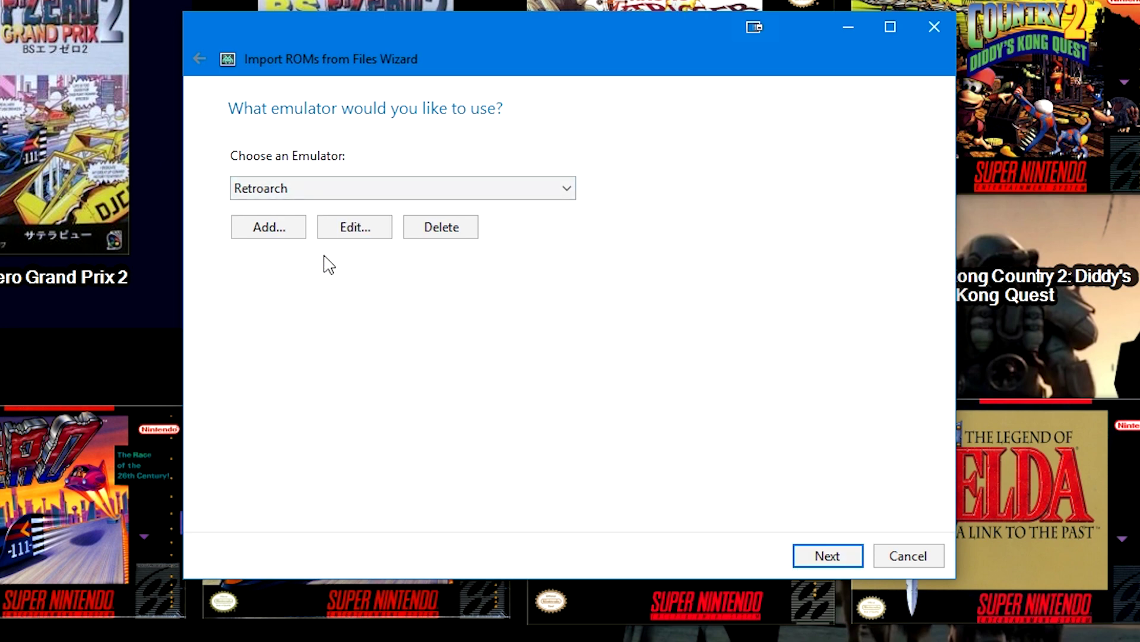
Step: Make Retroarch the default emulator for SNES (MSU-1), confirming the replacement of the old default
left_click(333, 232)
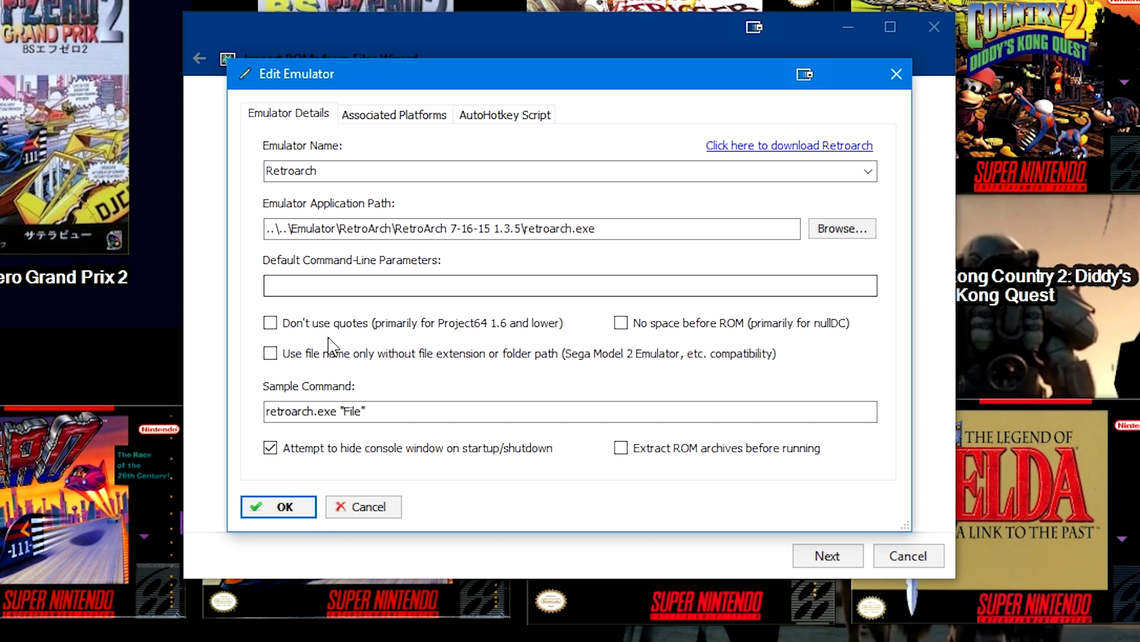
left_click(395, 123)
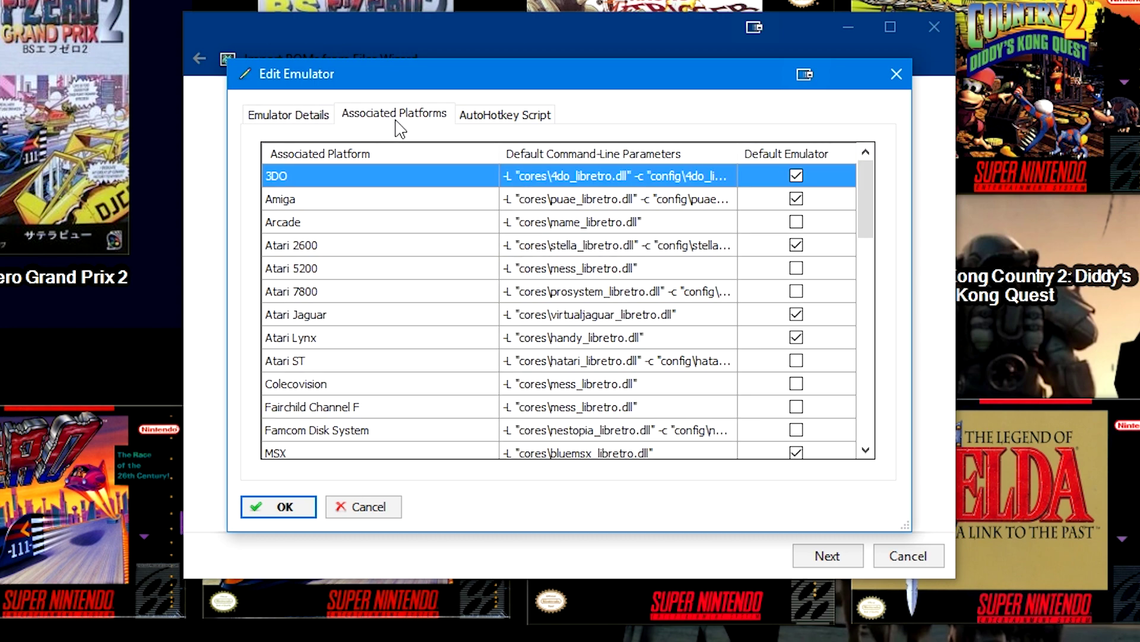
scroll(309, 404, "down", 10)
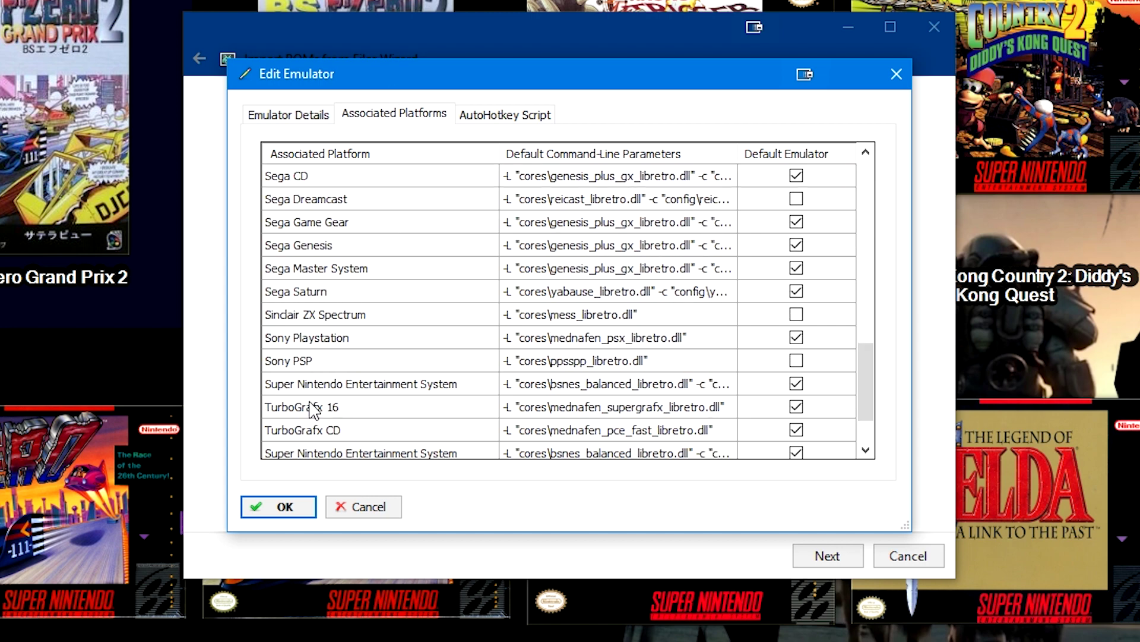
left_click(303, 416)
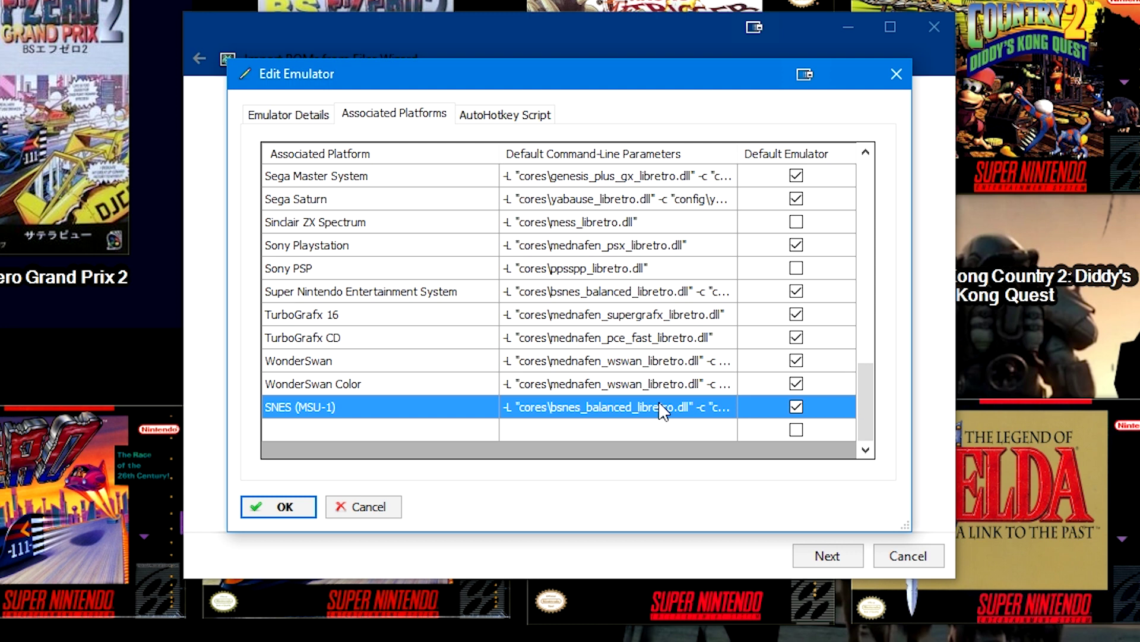
left_click(279, 506)
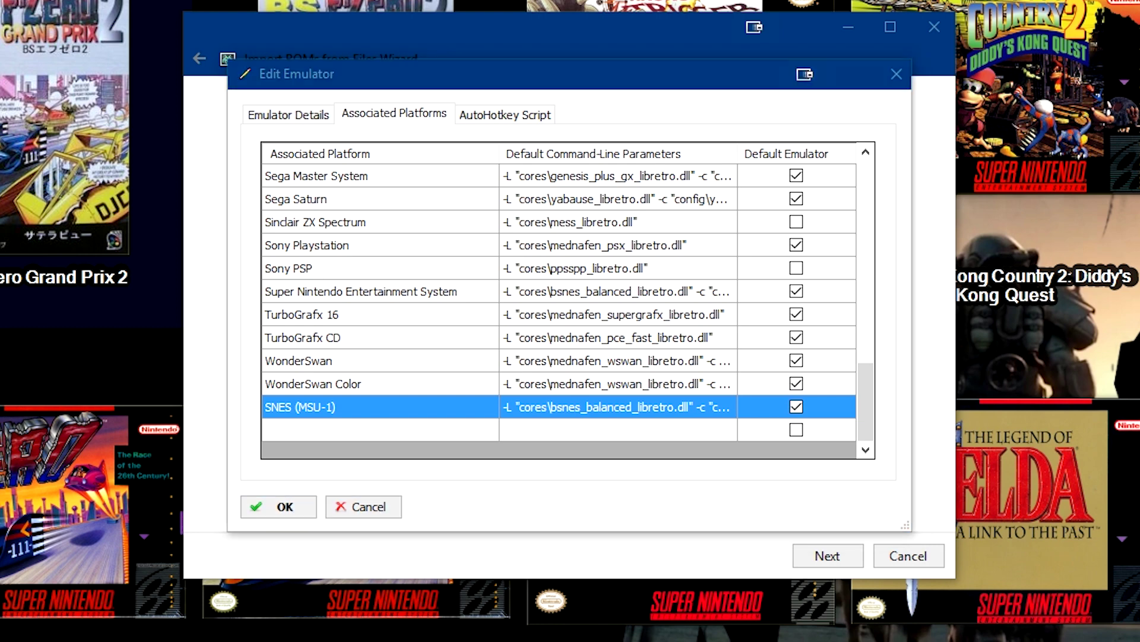
left_click(656, 379)
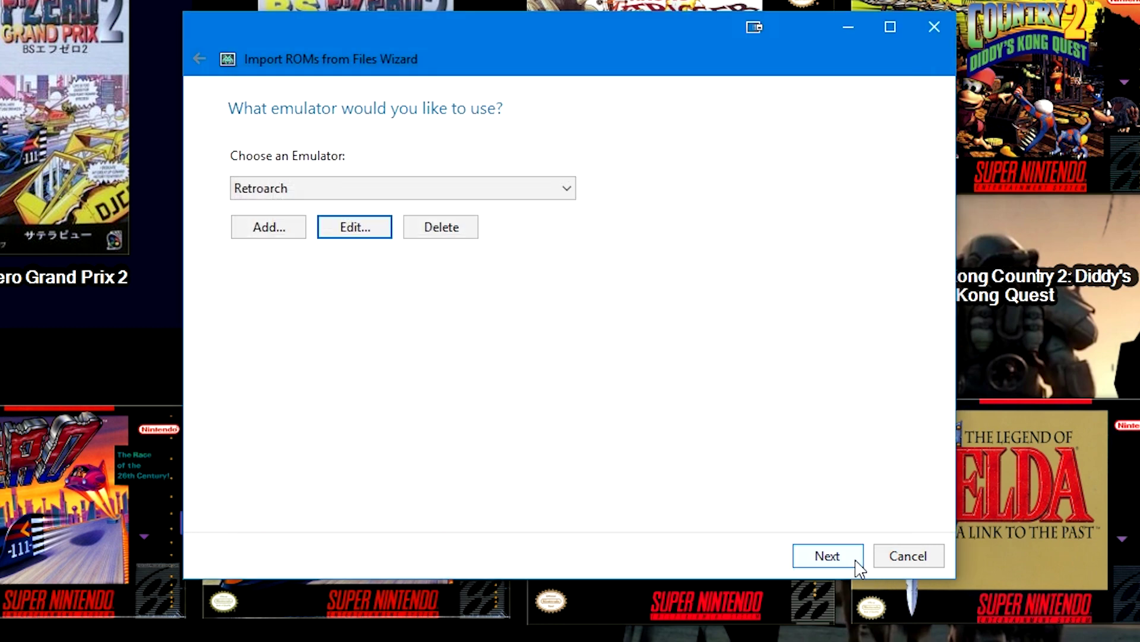
Step: Keep ROMs in their current location and accept default metadata, image and EmuMovies downloads
left_click(847, 563)
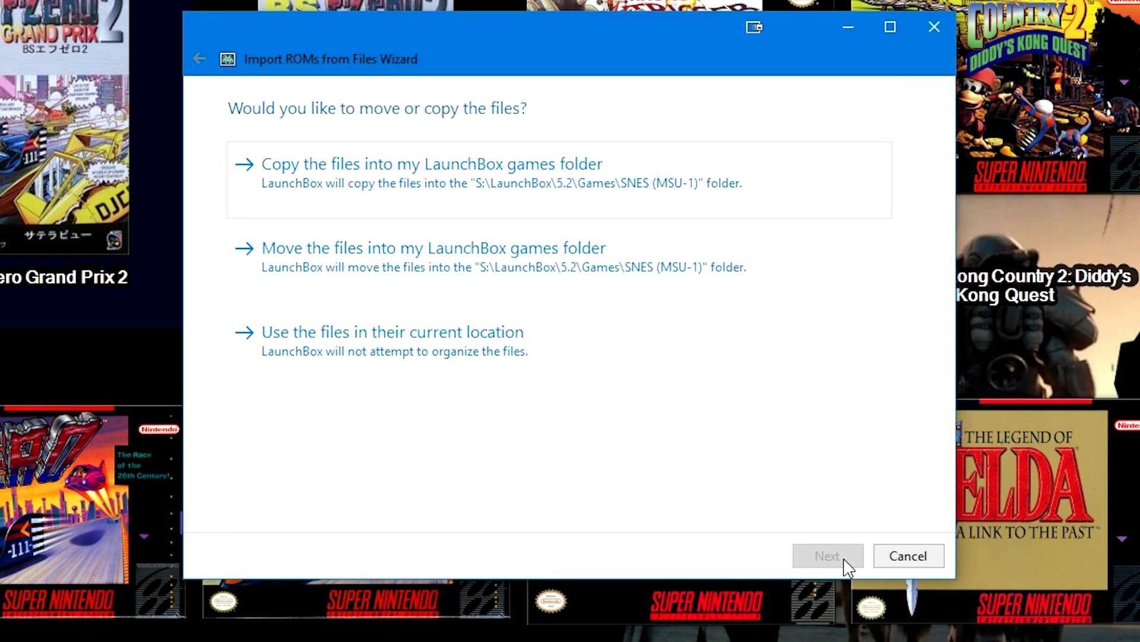
left_click(469, 356)
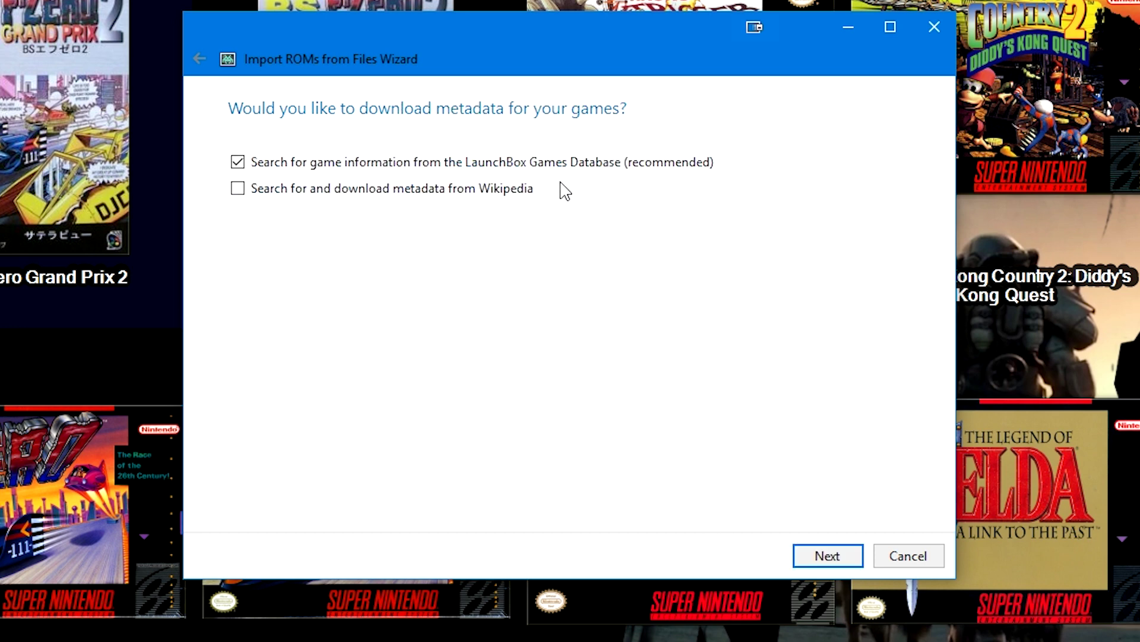
left_click(810, 555)
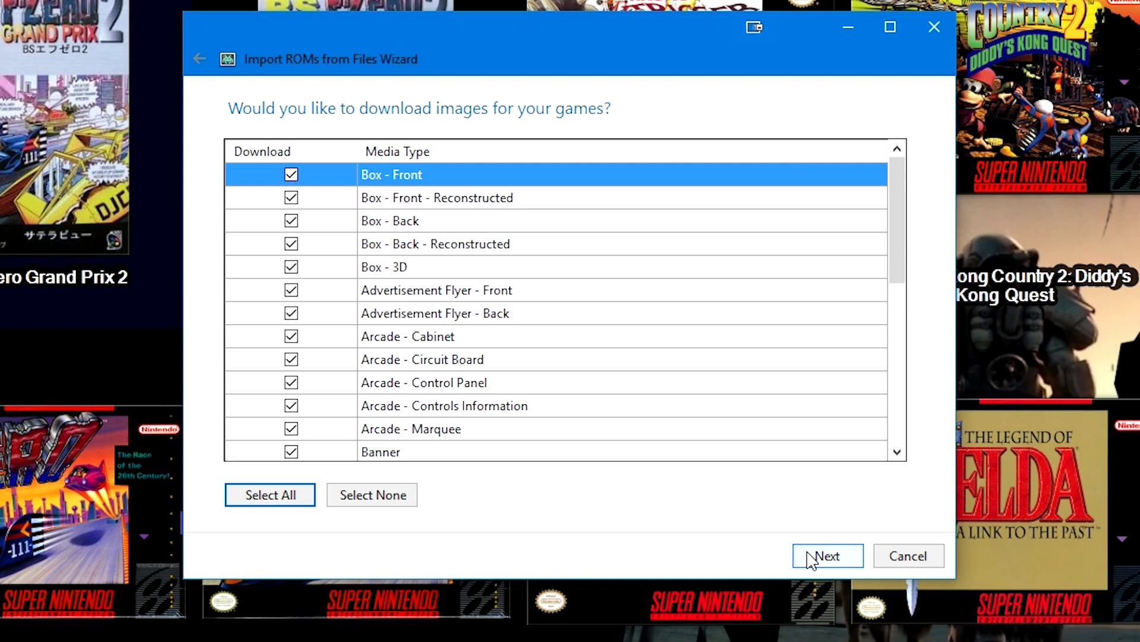
left_click(811, 557)
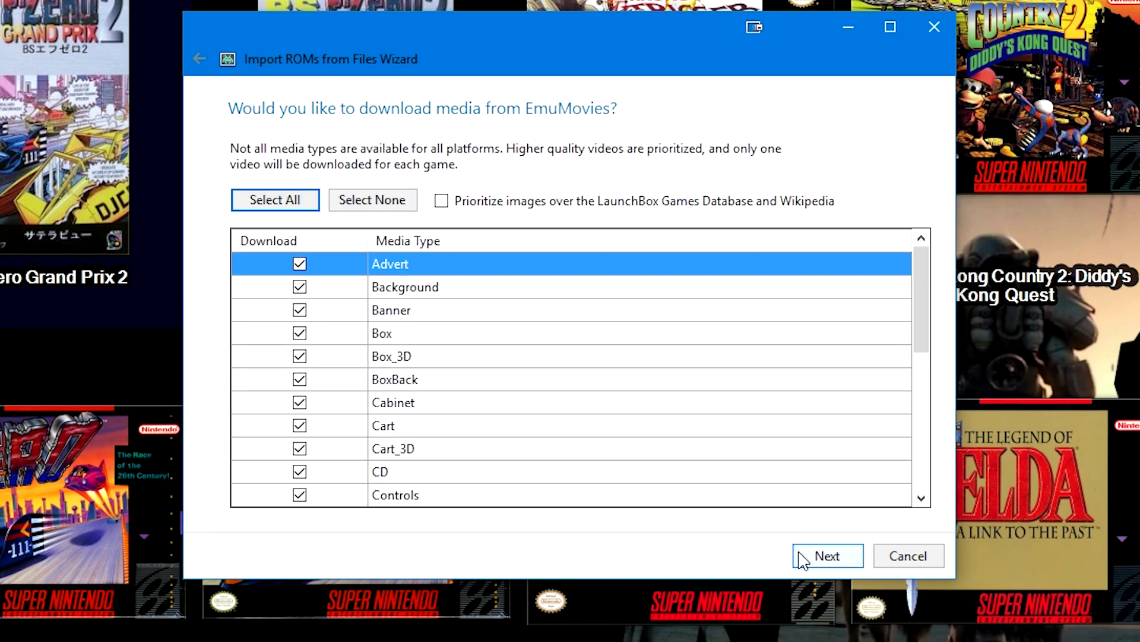
left_click(199, 61)
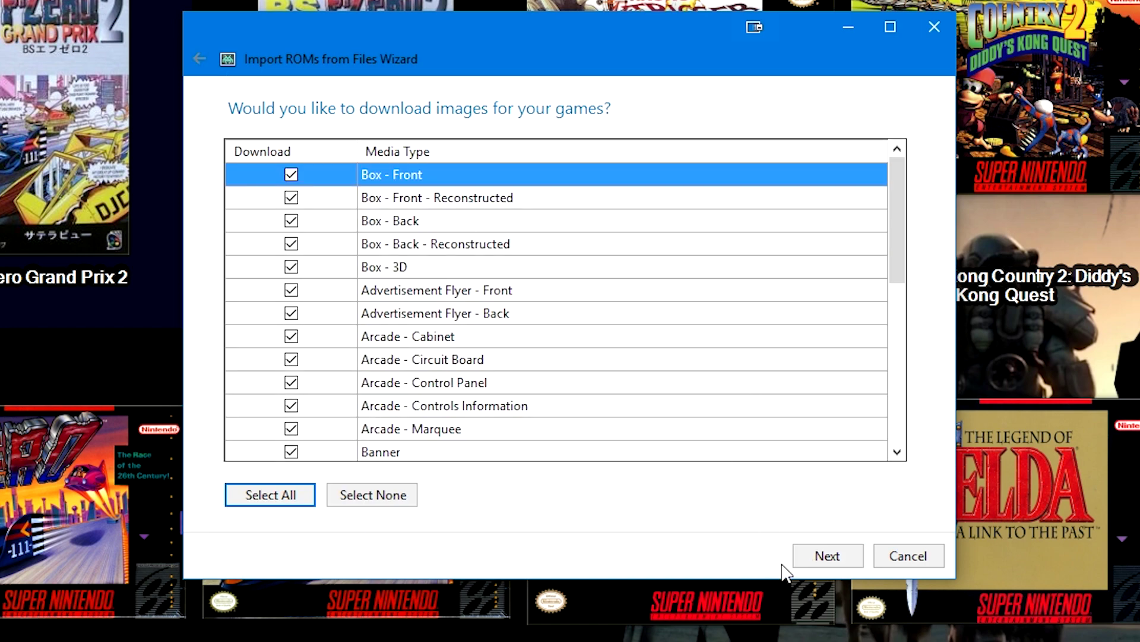
left_click(828, 556)
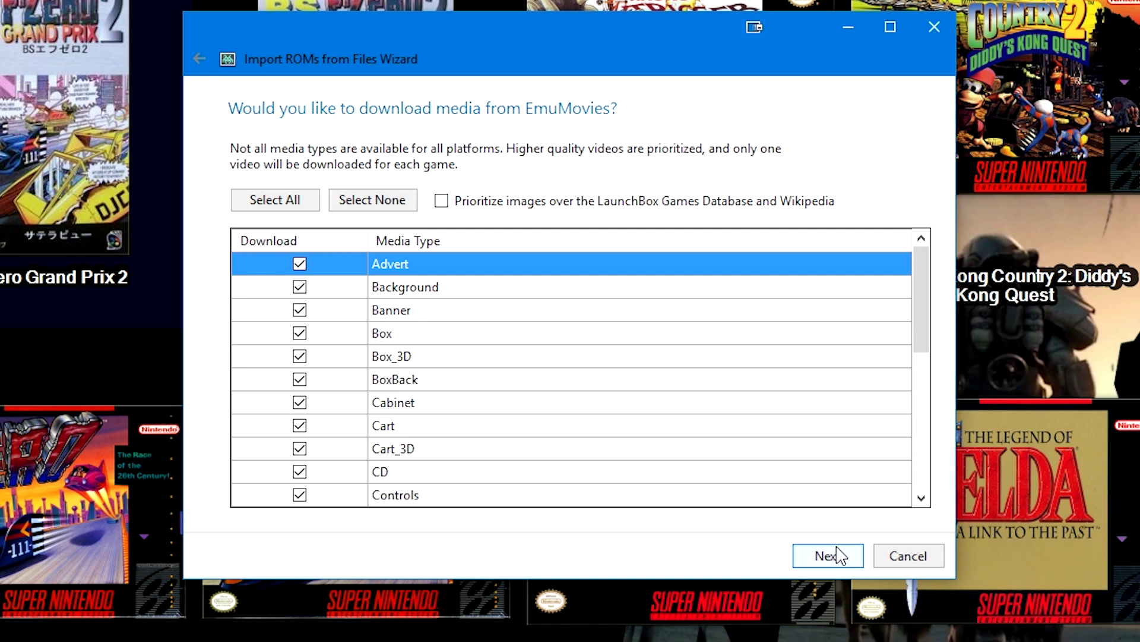
scroll(849, 337, "down", 5)
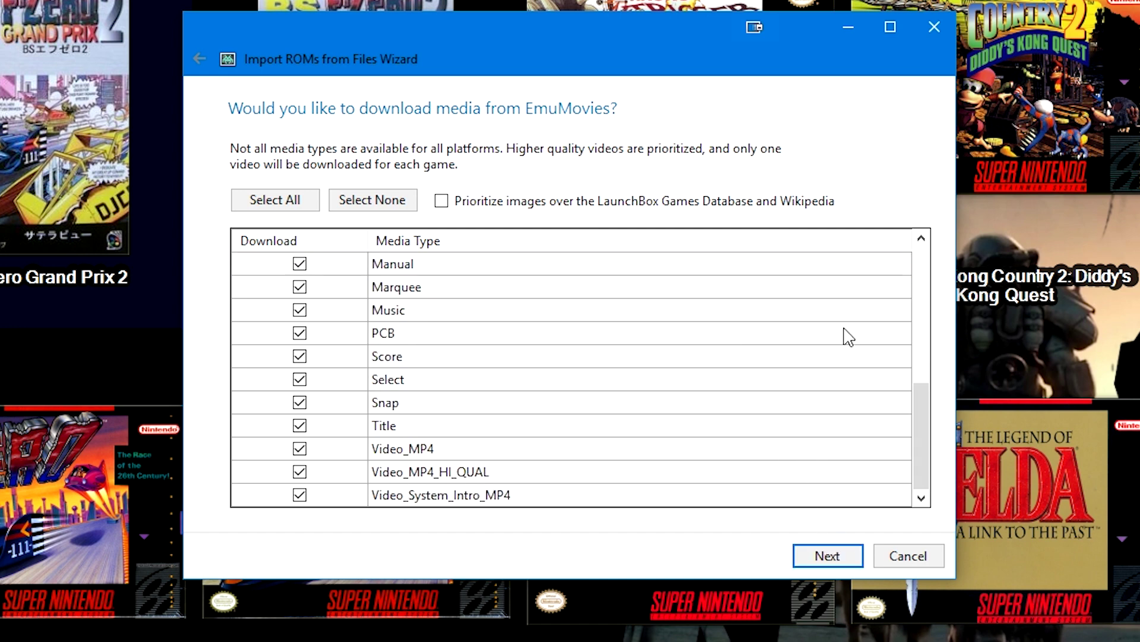
left_click(828, 562)
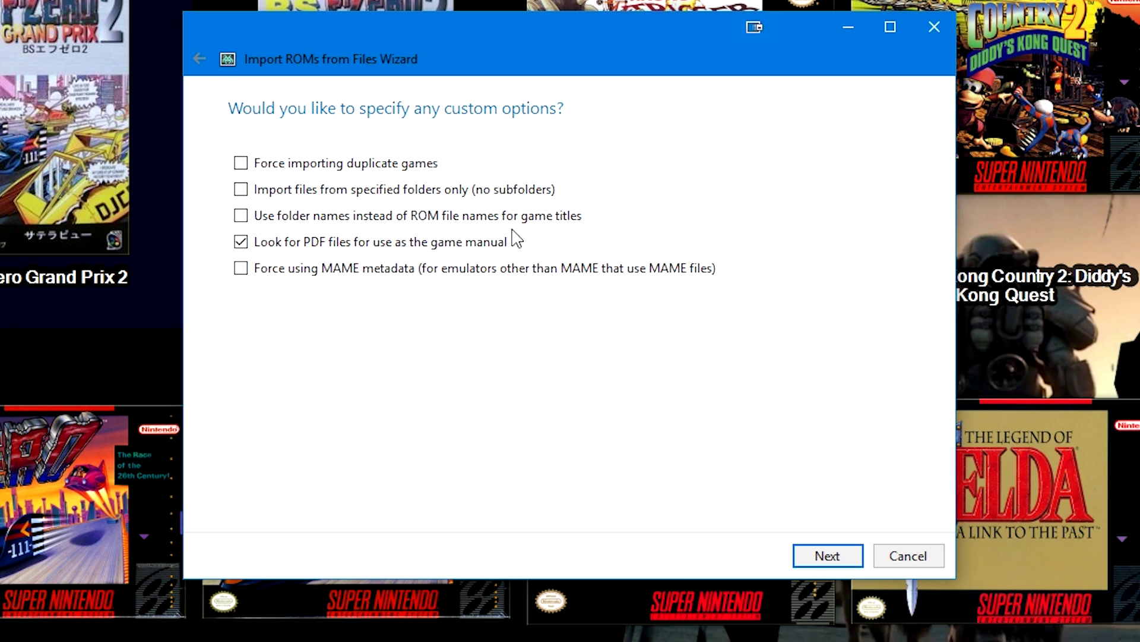
Step: Use folder names as game titles and delete the duplicate supermetroid_msu1.sfc entry
left_click(526, 218)
left_click(822, 562)
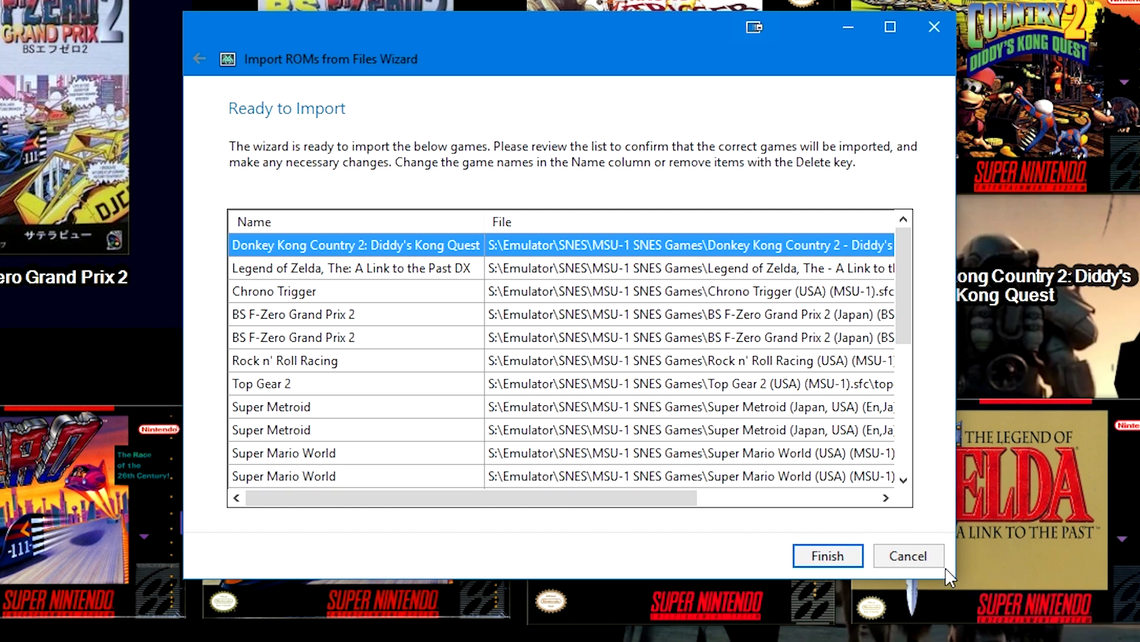
left_click(344, 412)
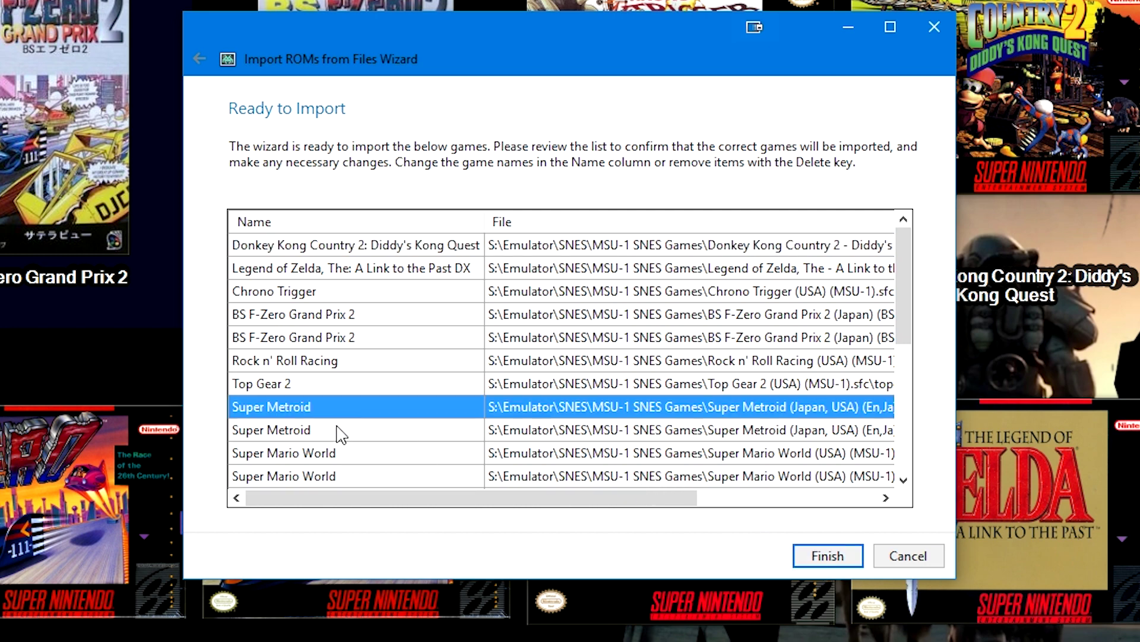
left_click(339, 433)
left_click_drag(390, 497, 576, 523)
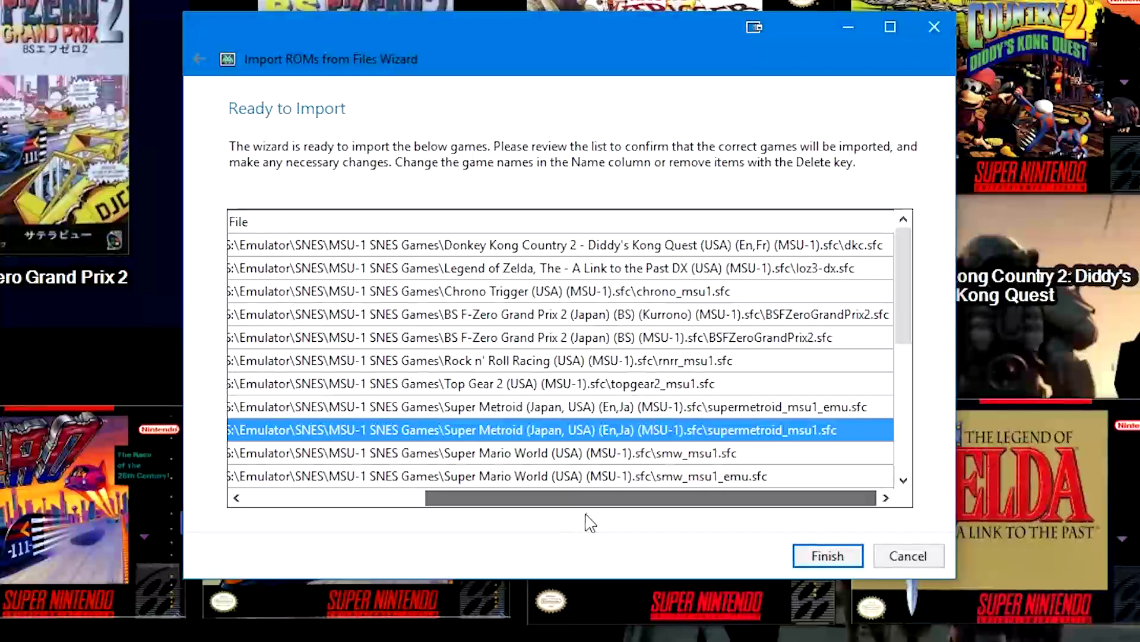
left_click(811, 413)
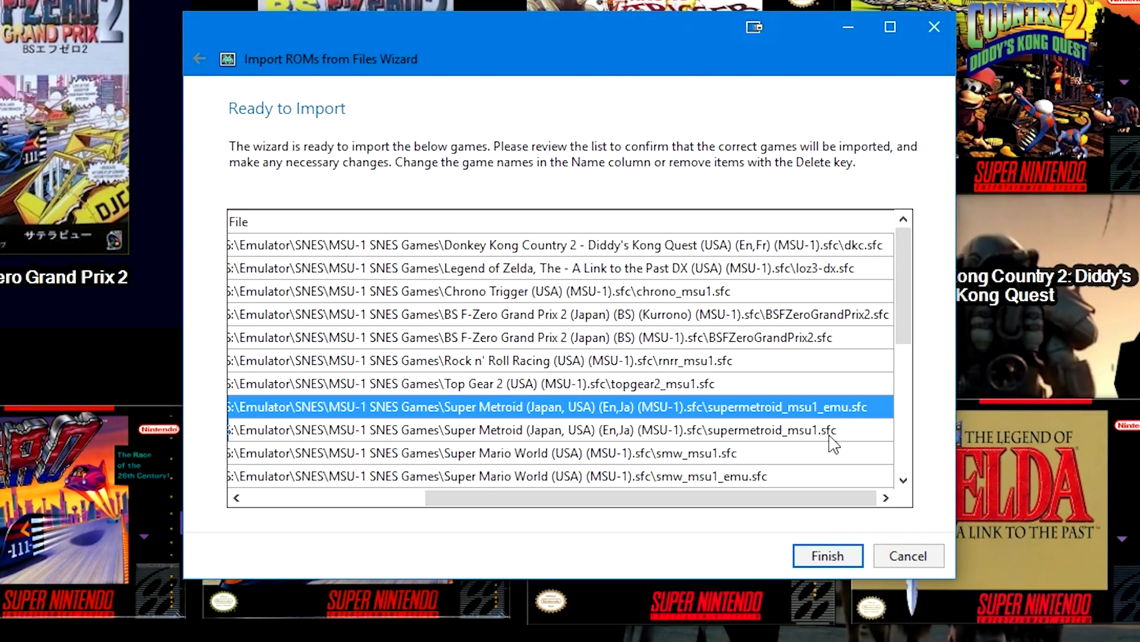
left_click(831, 435)
left_click(856, 414)
key("Down")
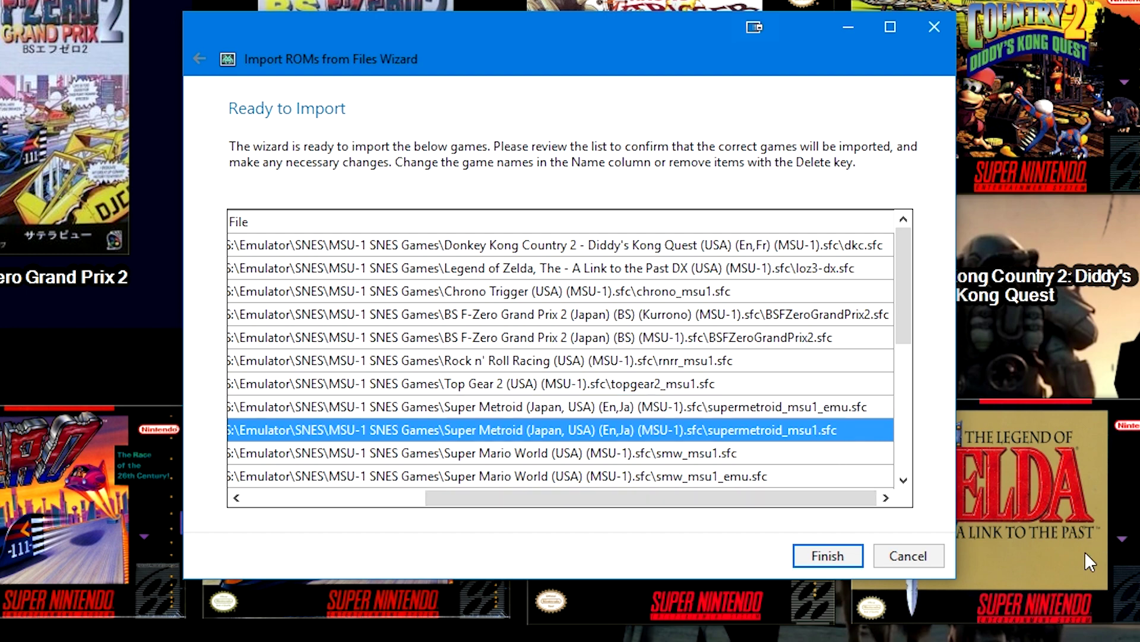
key("Delete")
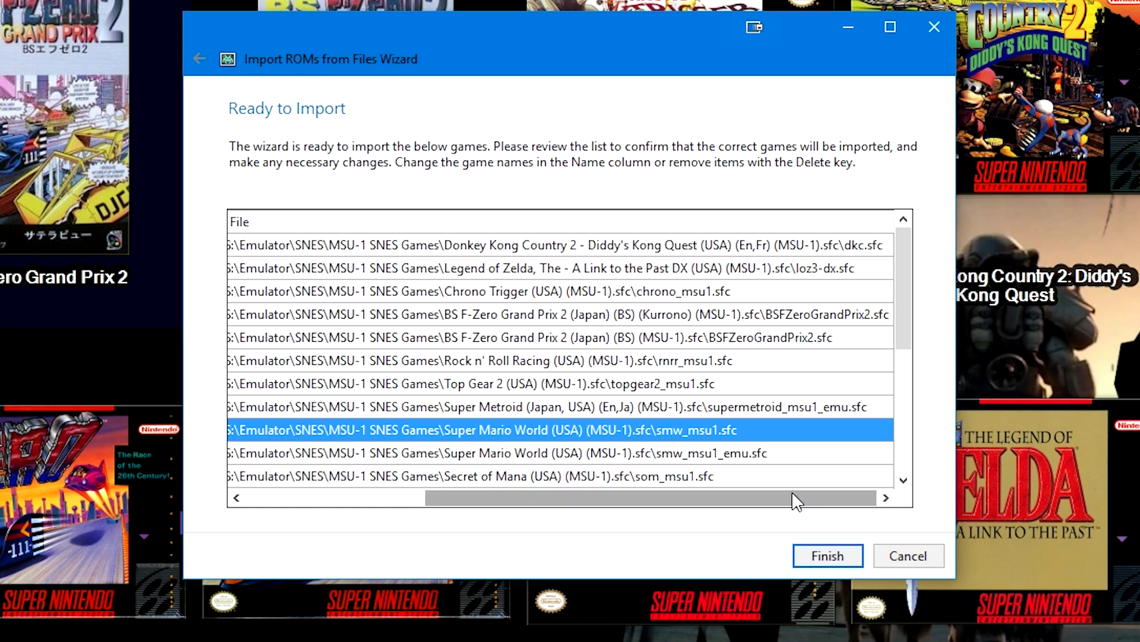
Step: Delete the duplicate Super Mario World entry and select the non-Kurrono BS F-Zero Grand Prix 2 row
left_click(789, 476)
left_click_drag(776, 504, 485, 514)
key("Delete")
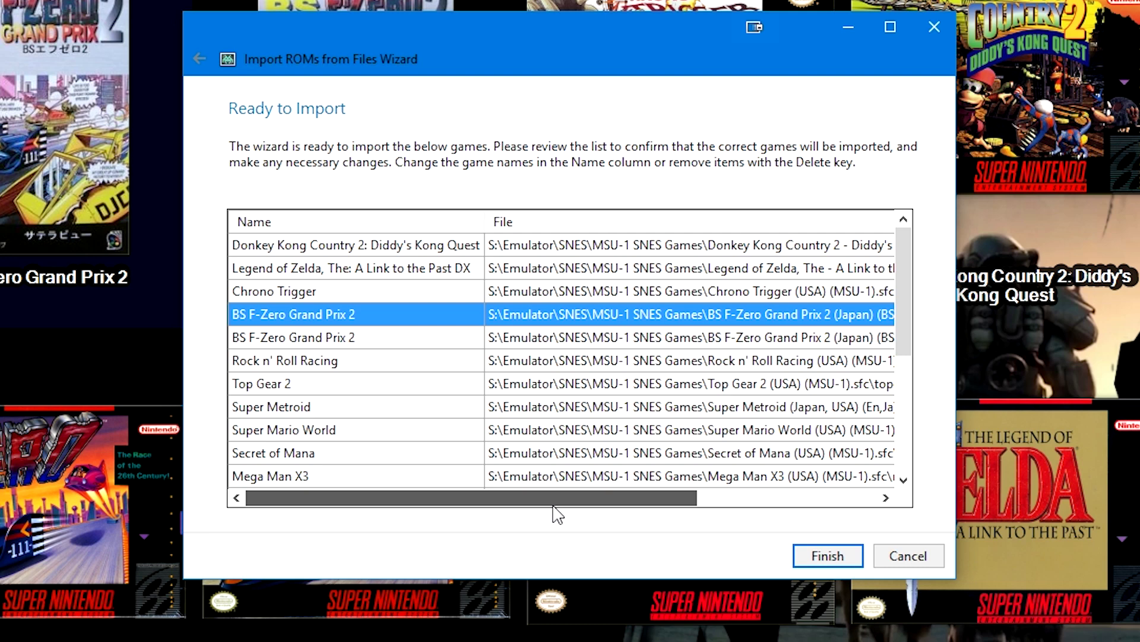
left_click_drag(553, 504, 814, 523)
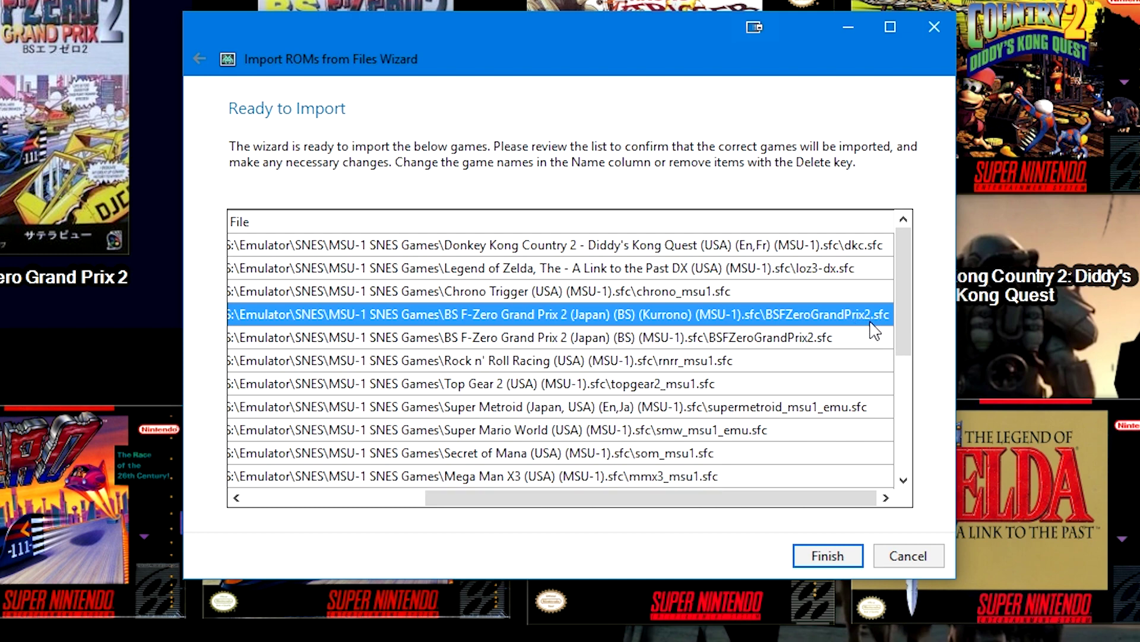
left_click(834, 342)
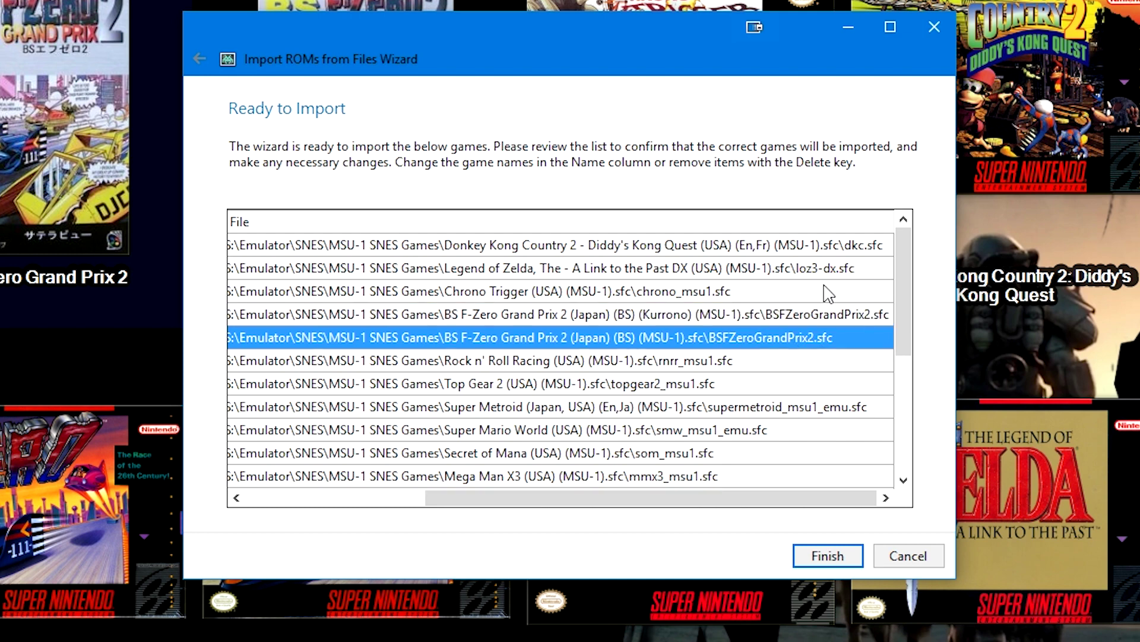
Step: Finish the import, then browse the SNES (MSU-1) grid and view The Legend of Zelda: A Link to the Past
left_click(839, 557)
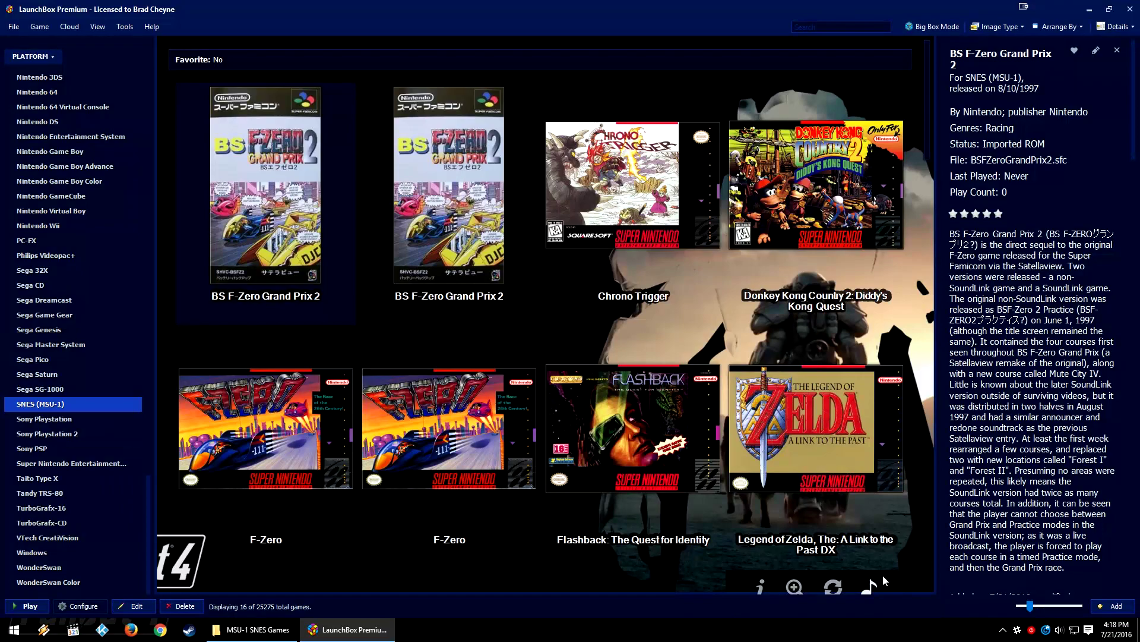
scroll(829, 492, "down", 2)
scroll(829, 492, "down", 2)
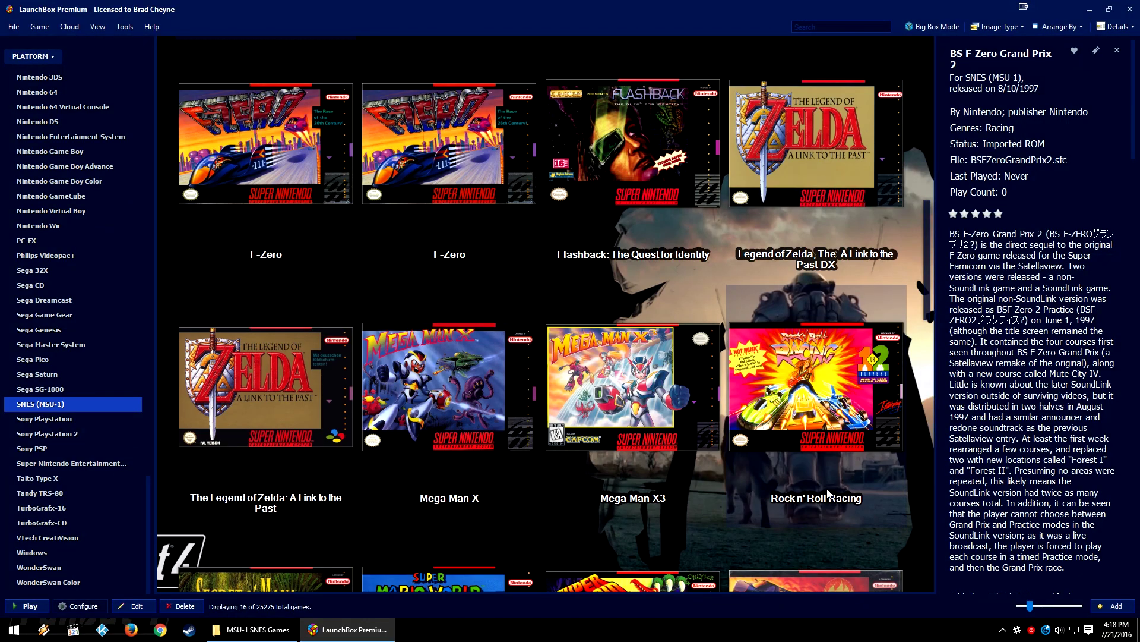
scroll(829, 492, "down", 4)
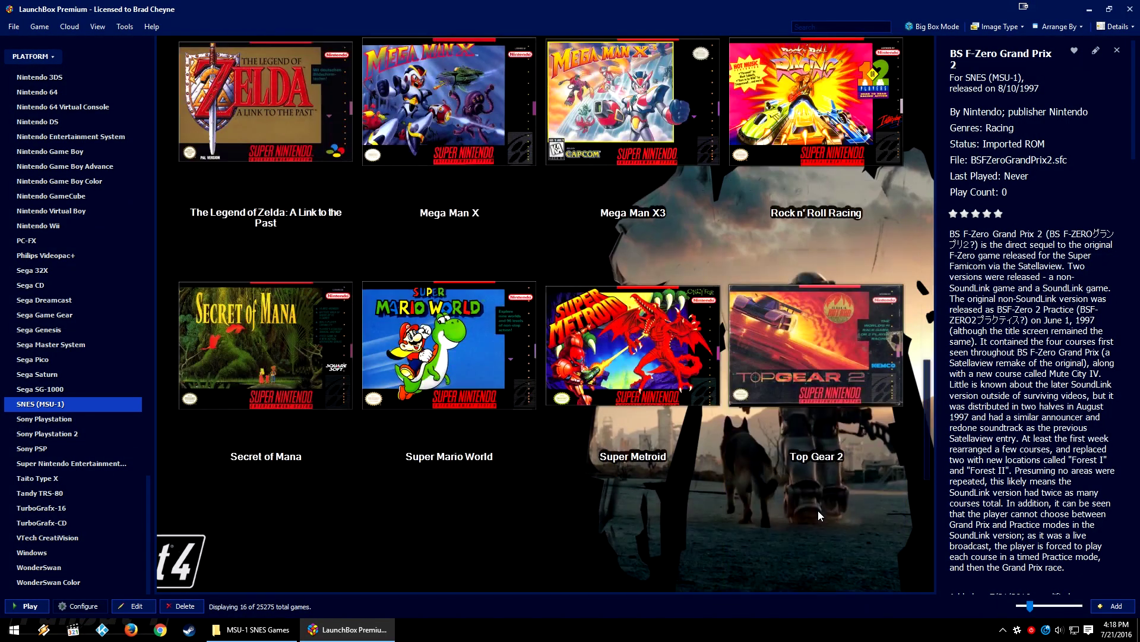
scroll(818, 511, "up", 3)
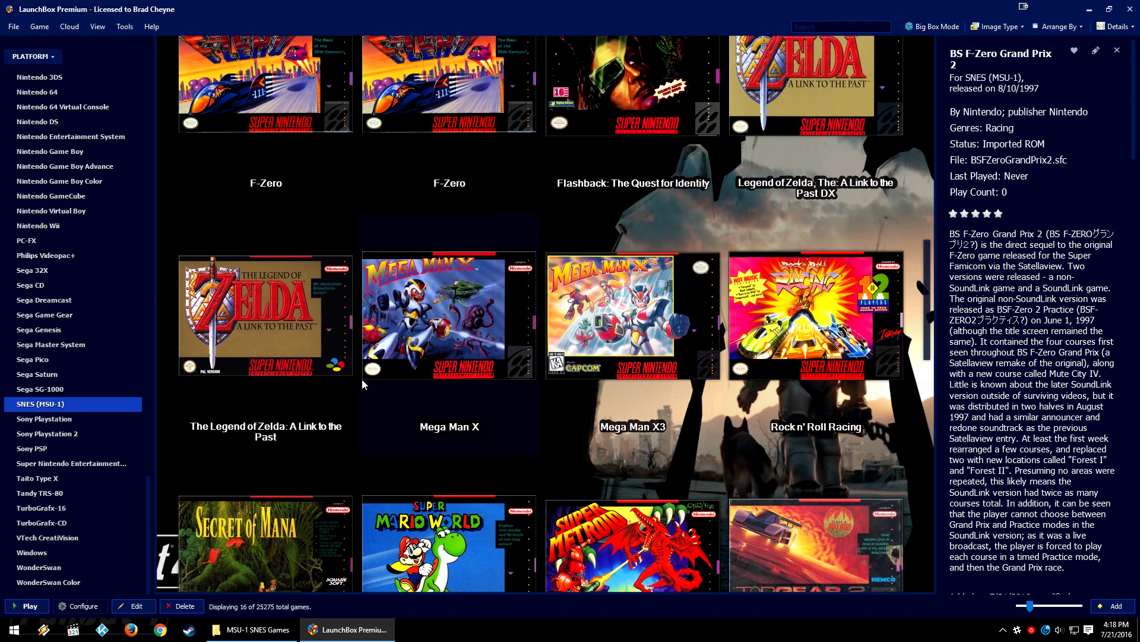
left_click(291, 359)
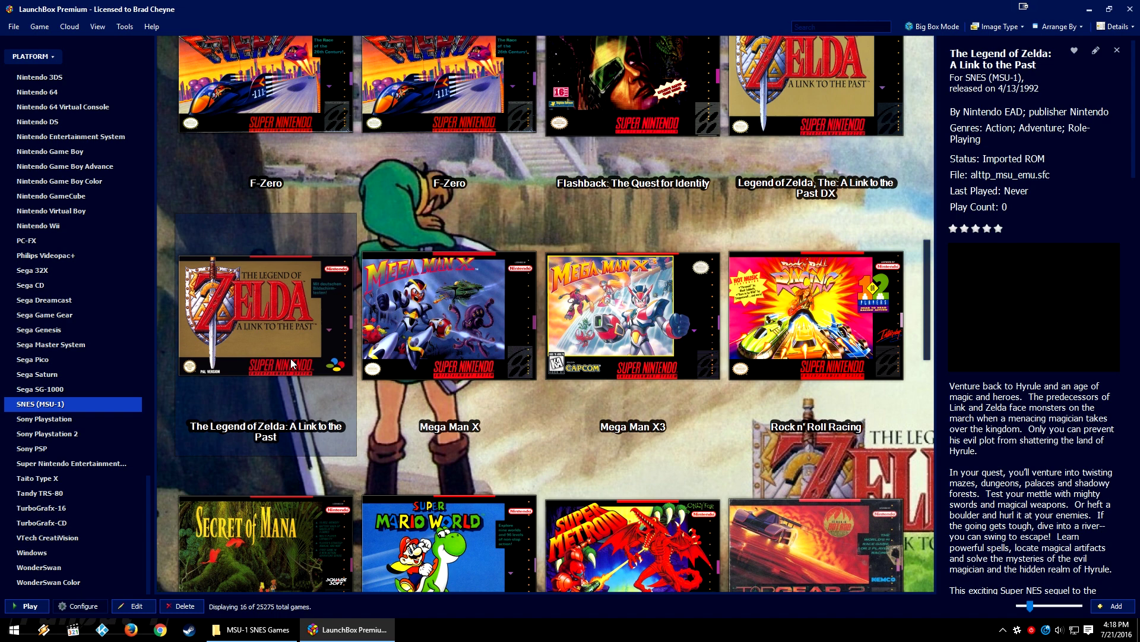
scroll(430, 201, "up", 3)
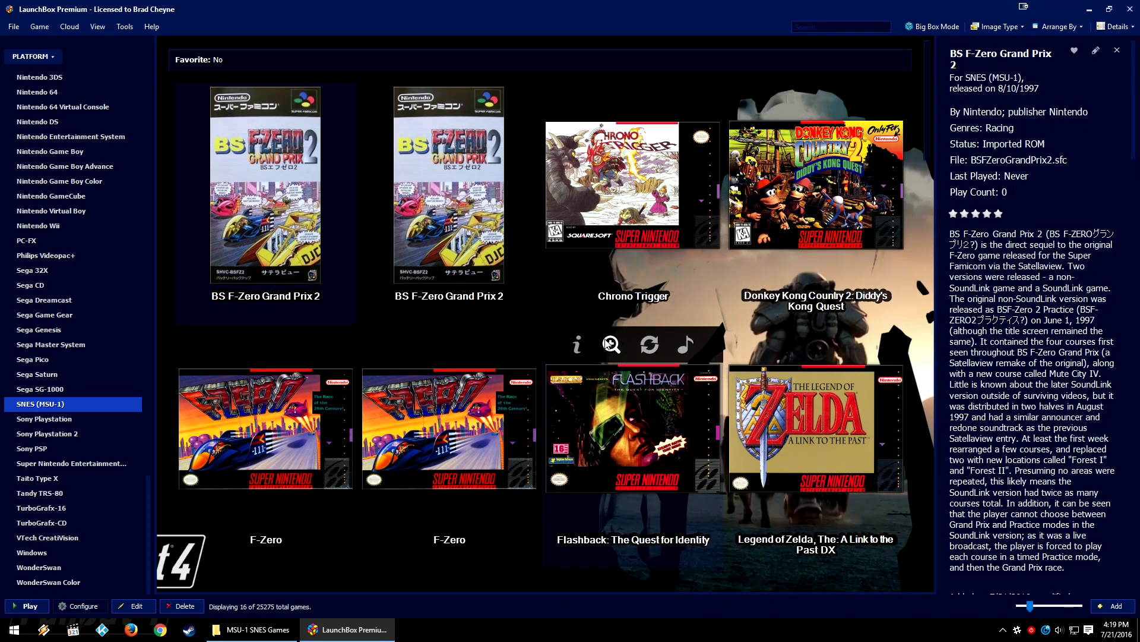
scroll(105, 323, "up", 1)
scroll(105, 322, "up", 4)
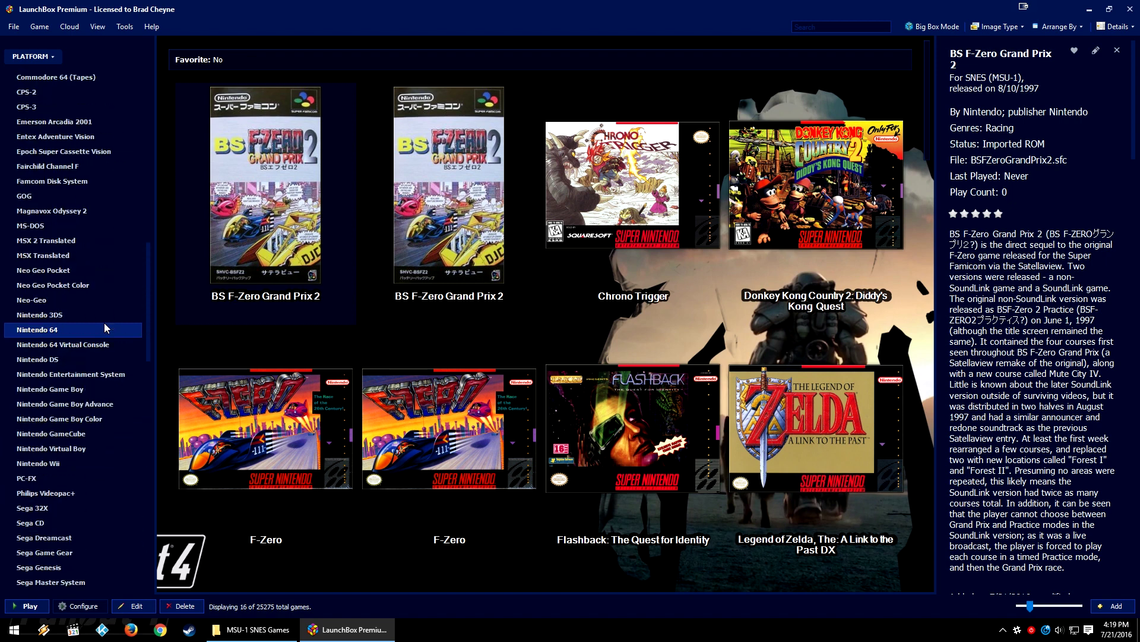
Step: Select MSX Translated, then MSX 2 Translated in the sidebar to list its 96 games
left_click(85, 254)
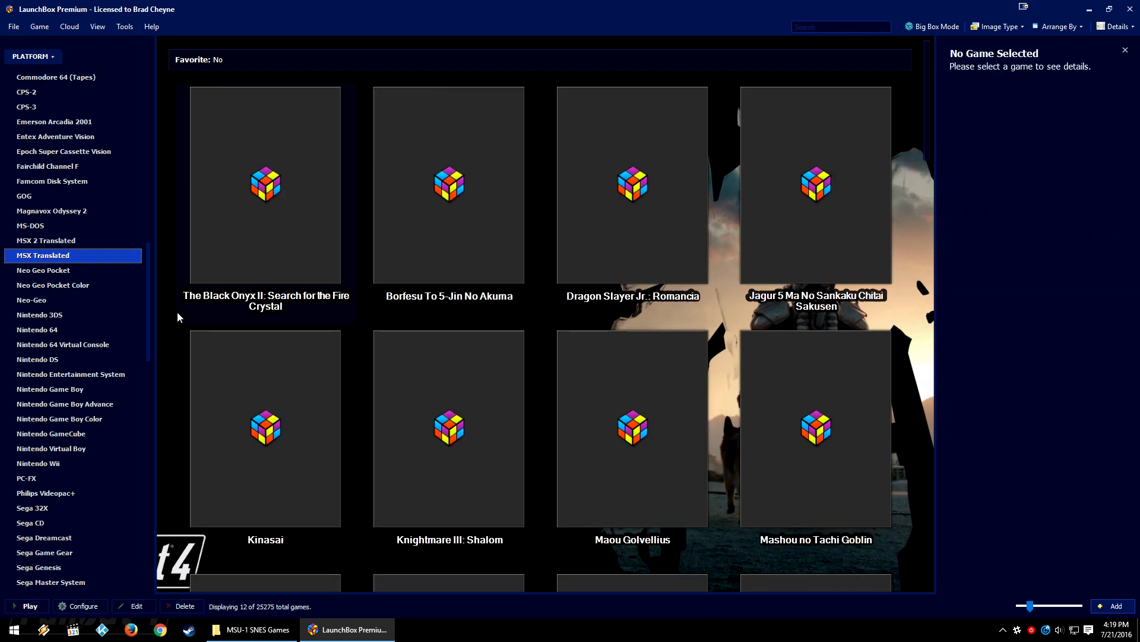
left_click(92, 240)
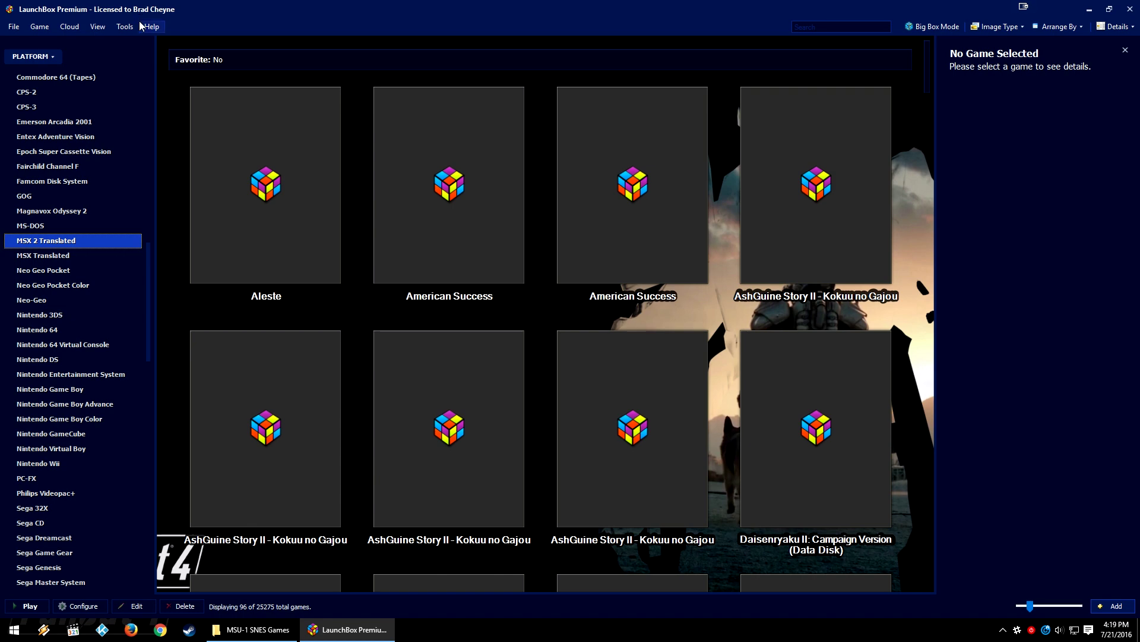
scroll(518, 251, "down", 3)
scroll(518, 251, "up", 3)
Step: In Manage Platforms, set MSX 2 Translated's Scrape As platform to MSX and save
left_click(126, 27)
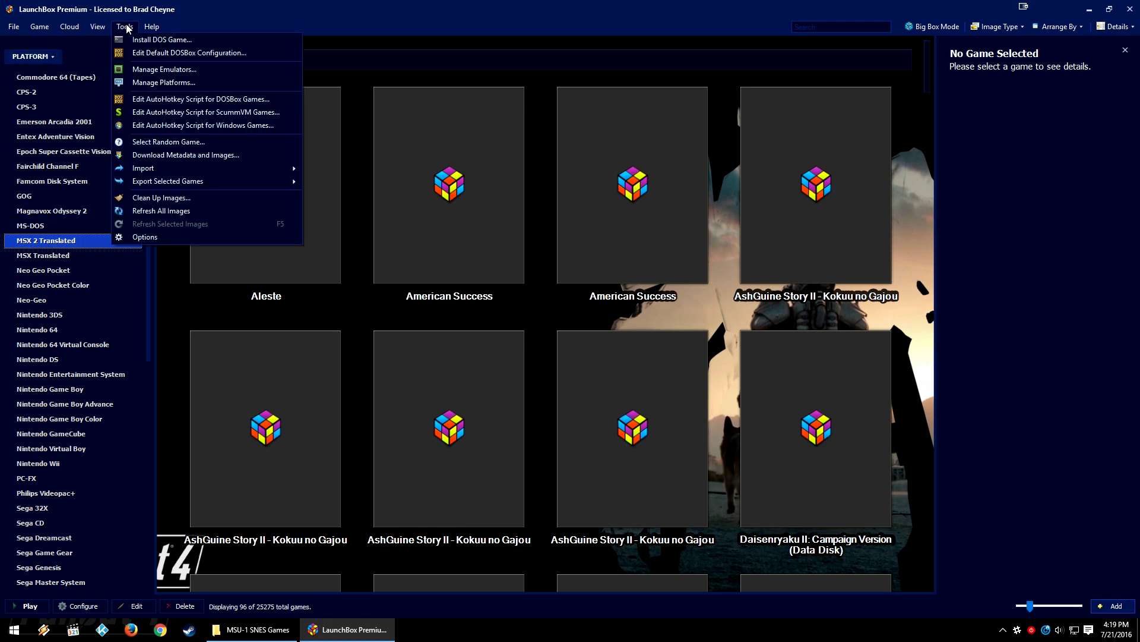
left_click(138, 82)
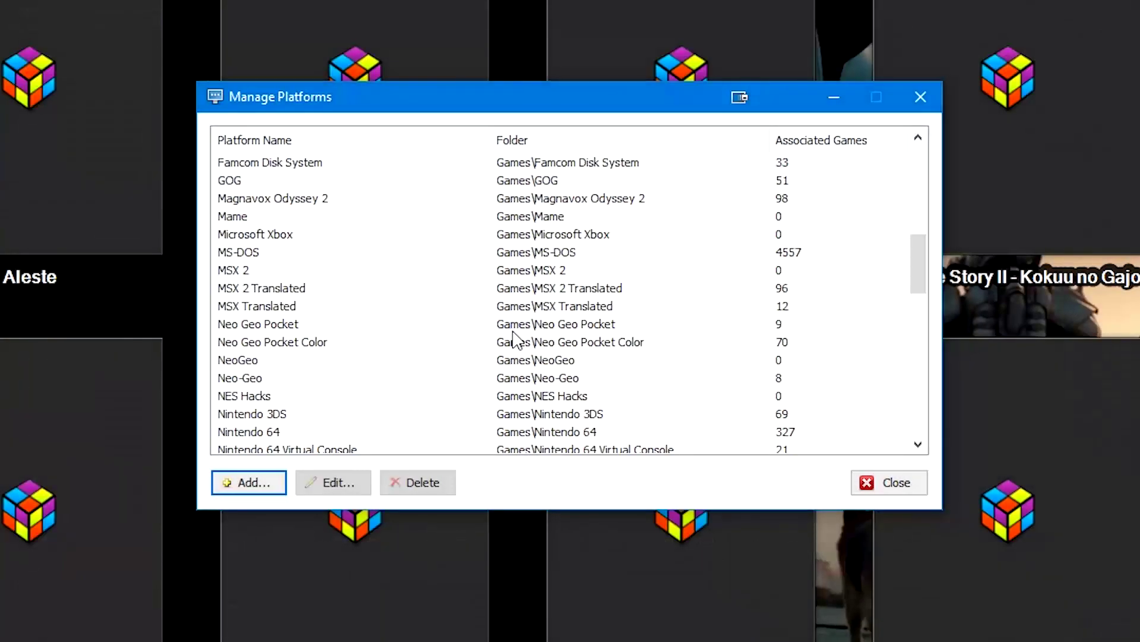
scroll(513, 334, "down", 2)
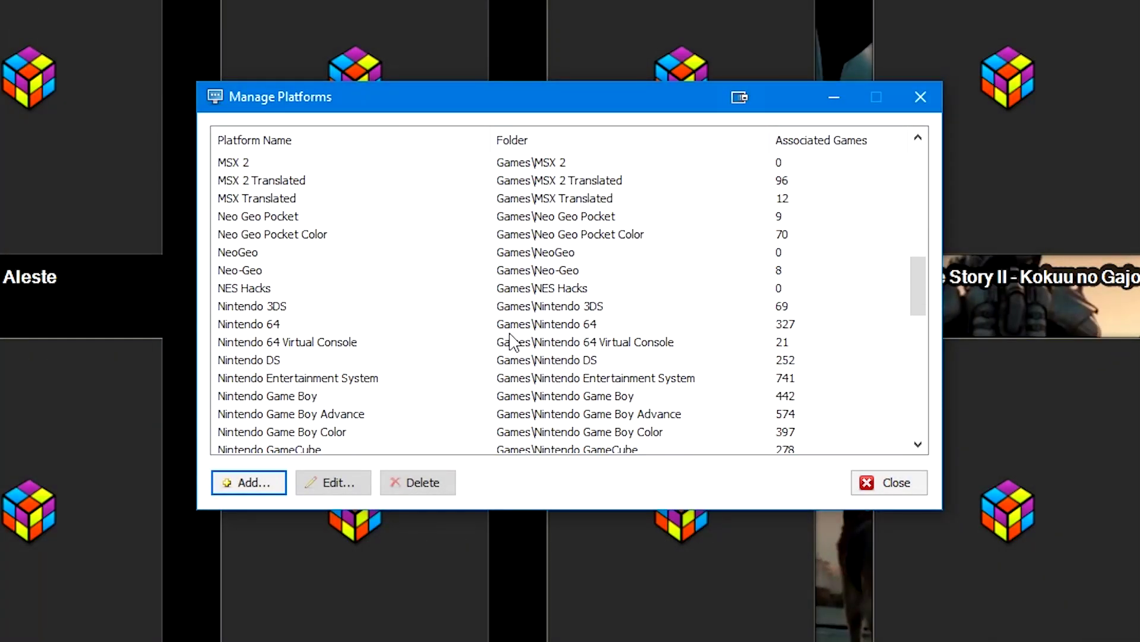
scroll(410, 291, "up", 1)
left_click(300, 234)
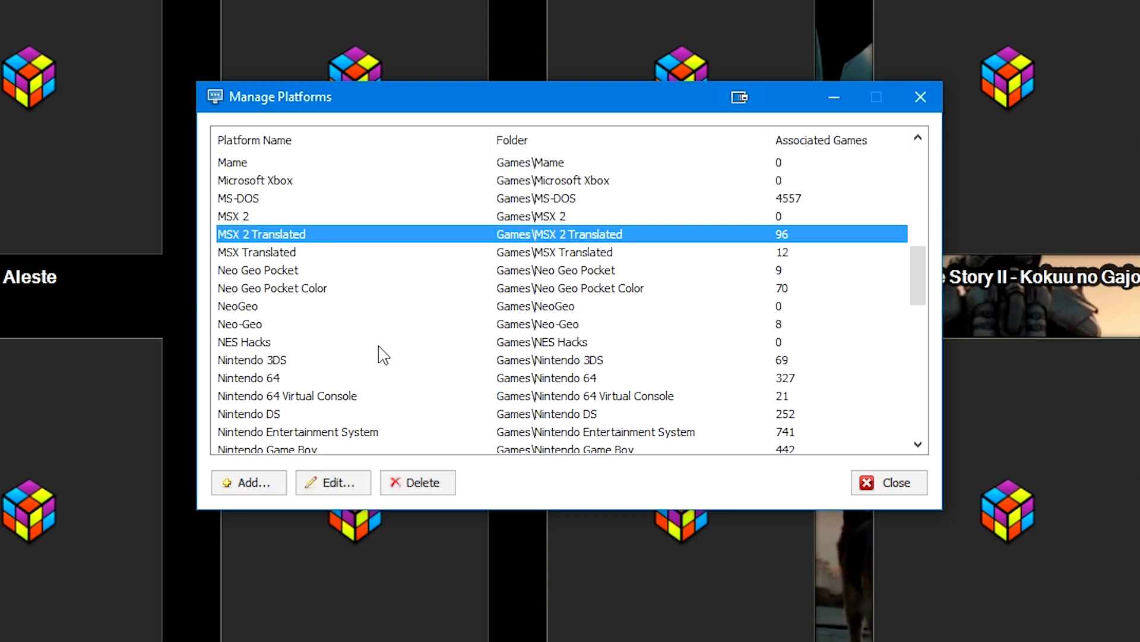
double_click(291, 237)
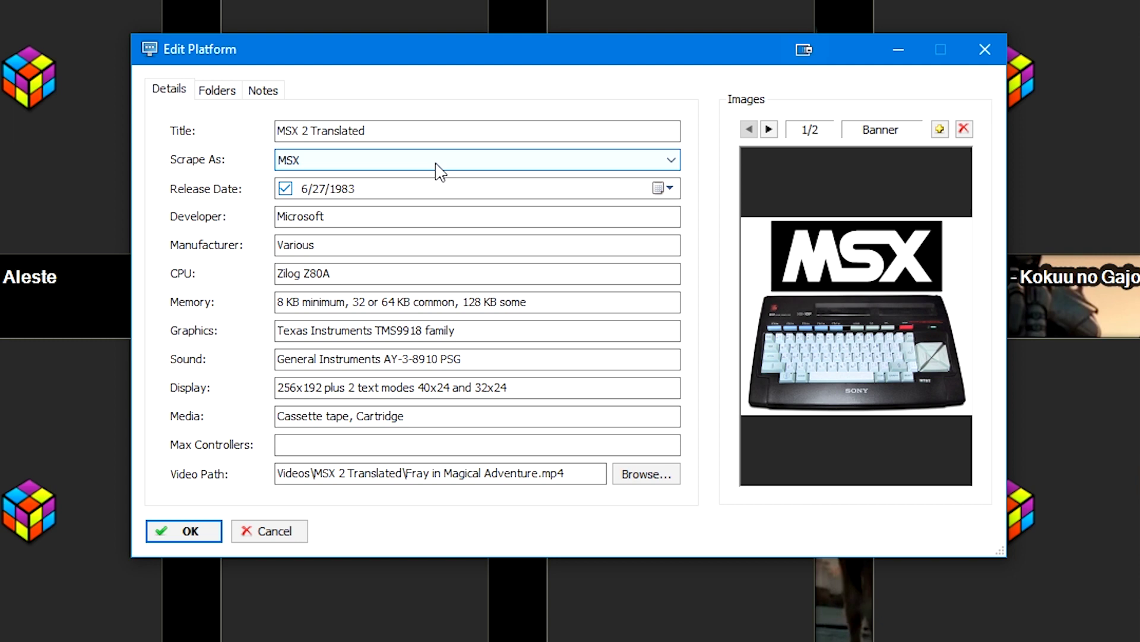
left_click(322, 167)
scroll(332, 191, "up", 20)
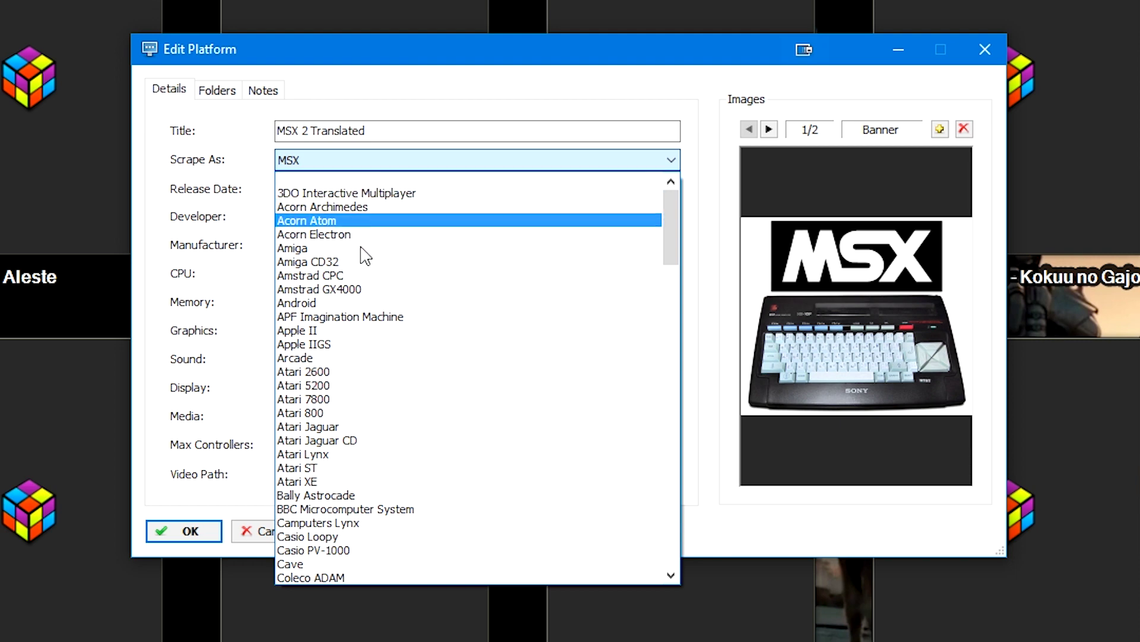
scroll(350, 297, "down", 17)
scroll(345, 351, "down", 4)
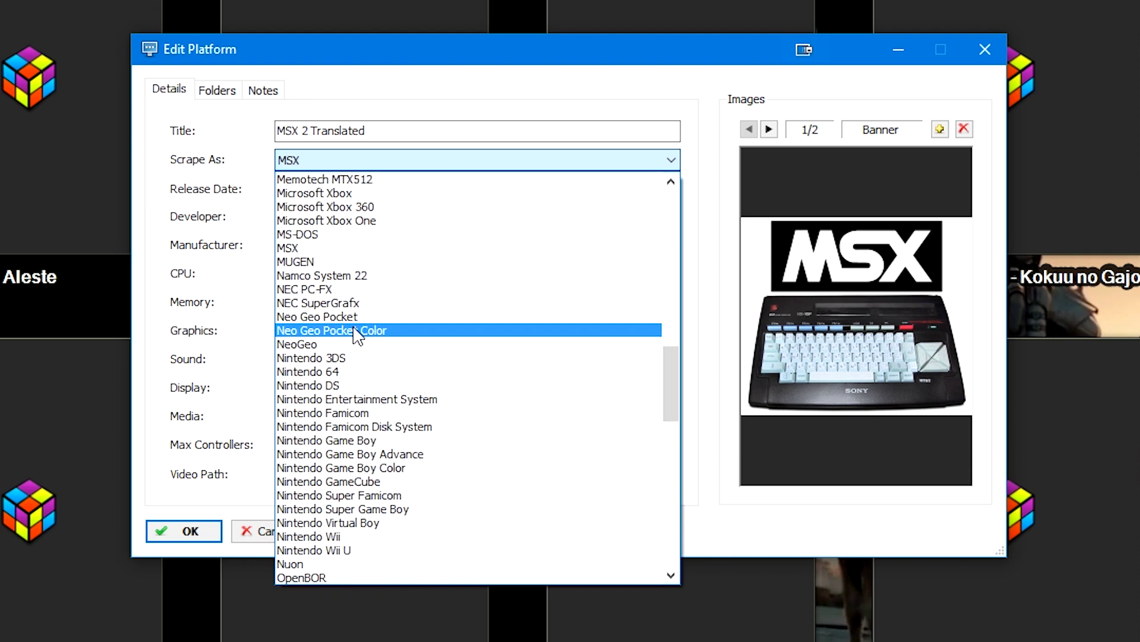
left_click(348, 251)
key("Return")
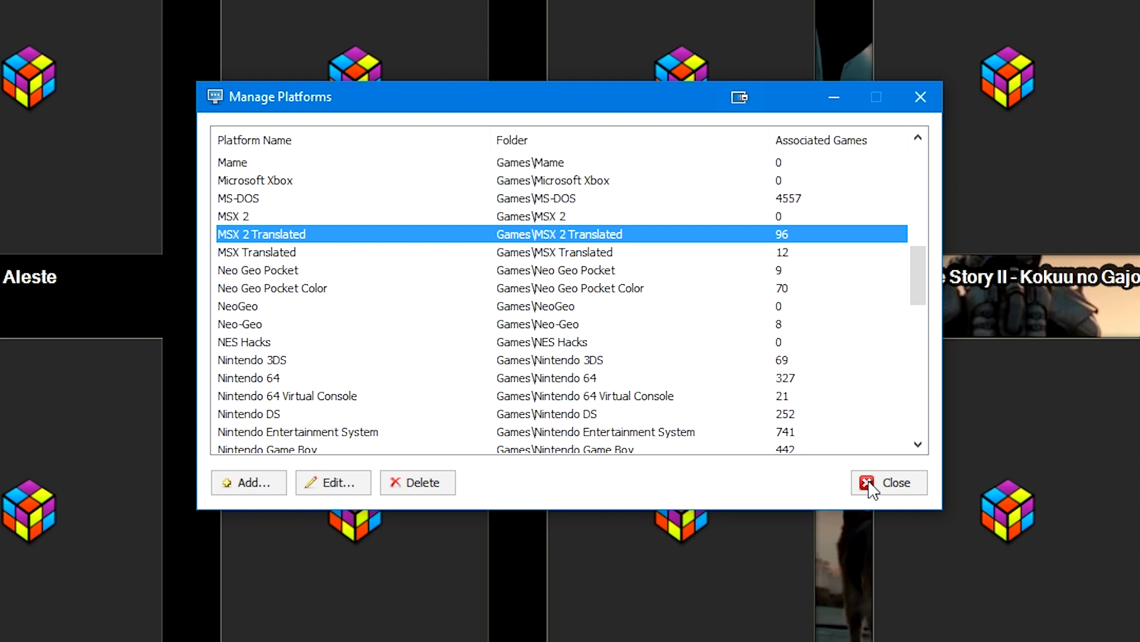
Step: Close Manage Platforms and run Download Metadata and Images, keeping default source and media types
left_click(871, 489)
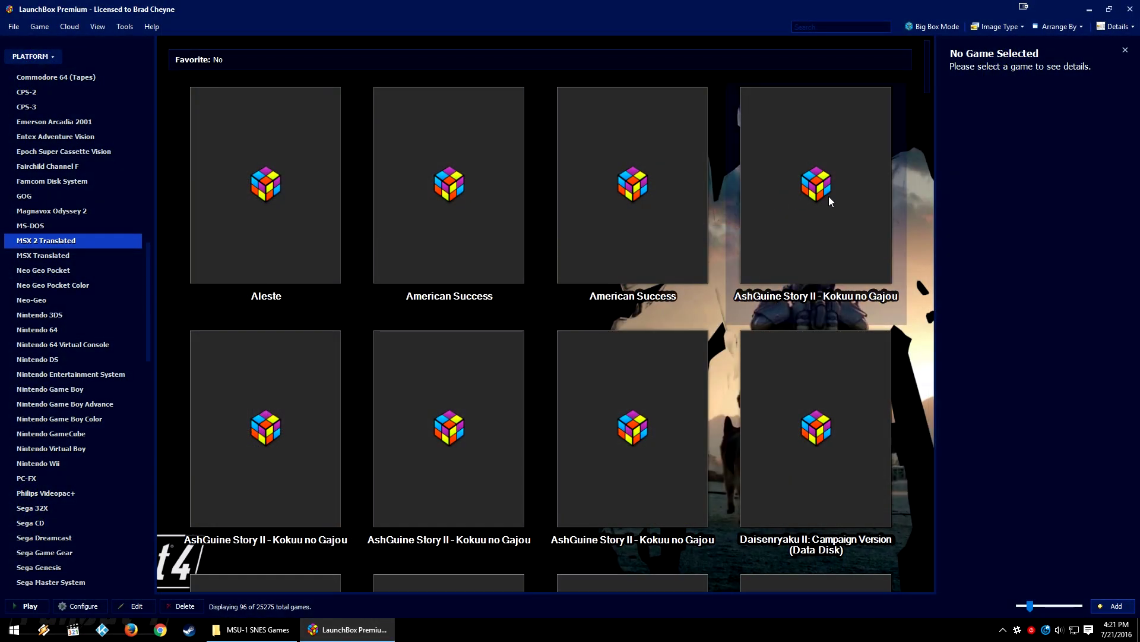
left_click(604, 183)
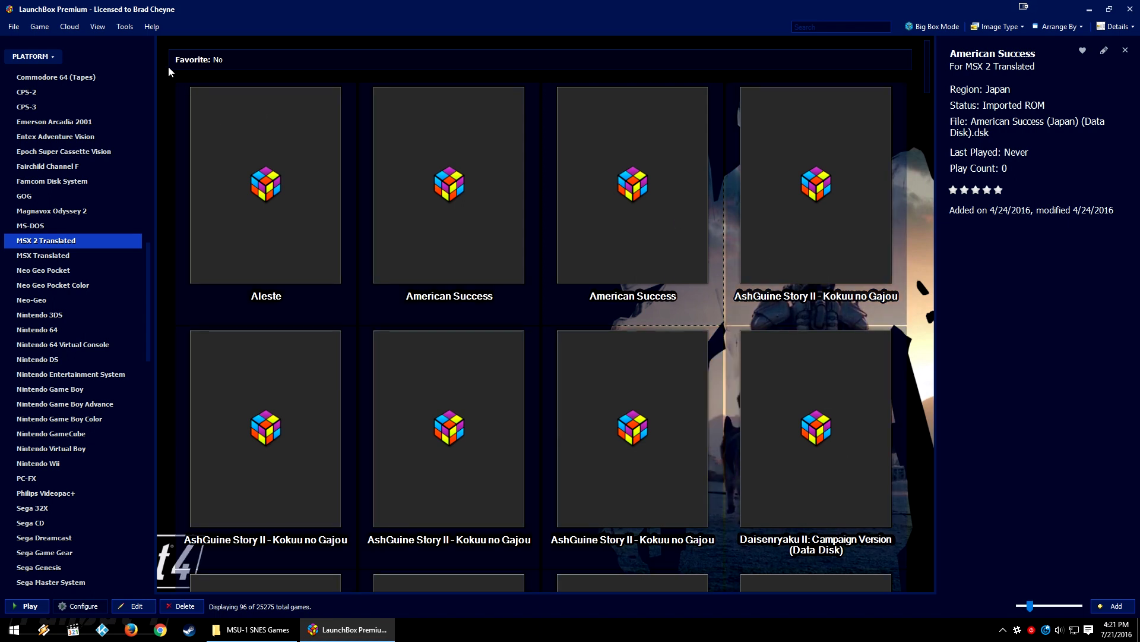
left_click(125, 27)
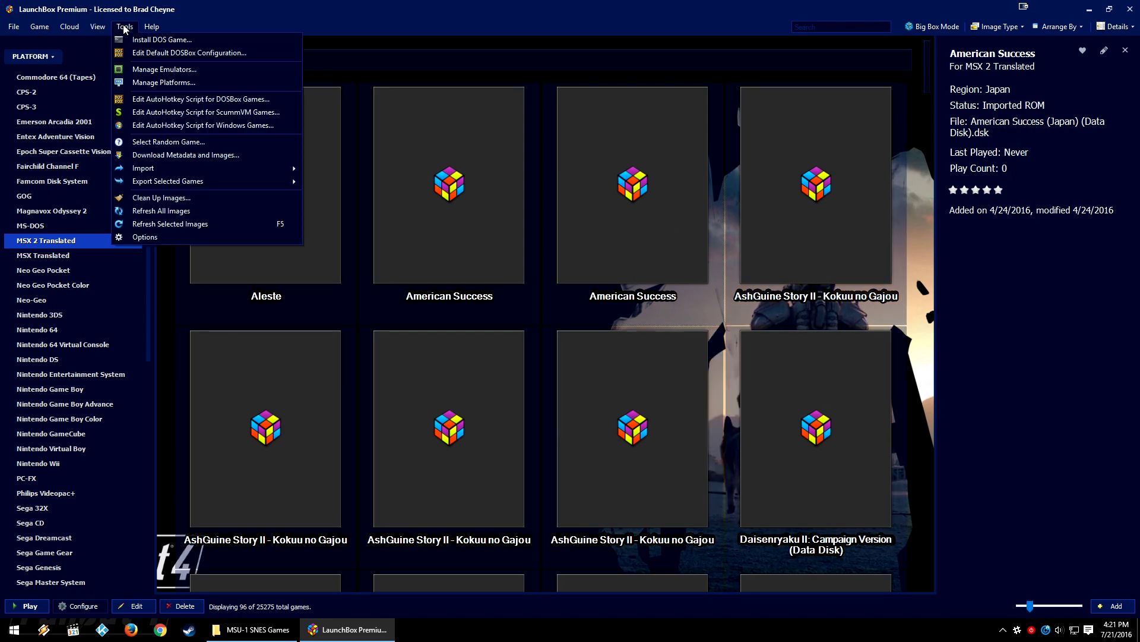
left_click(208, 157)
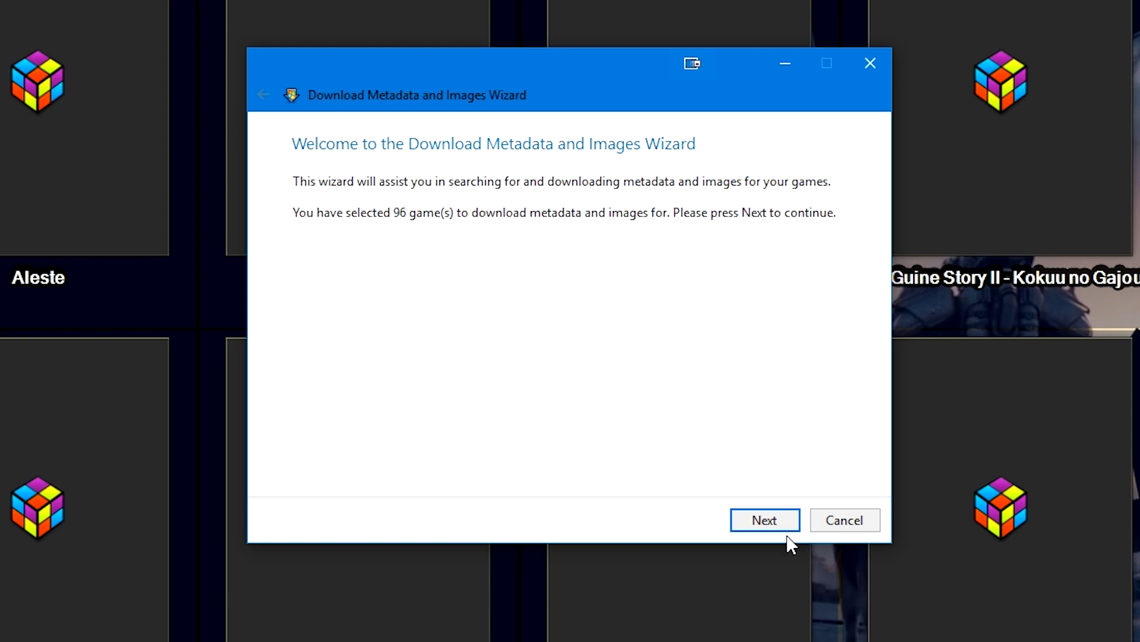
left_click(775, 521)
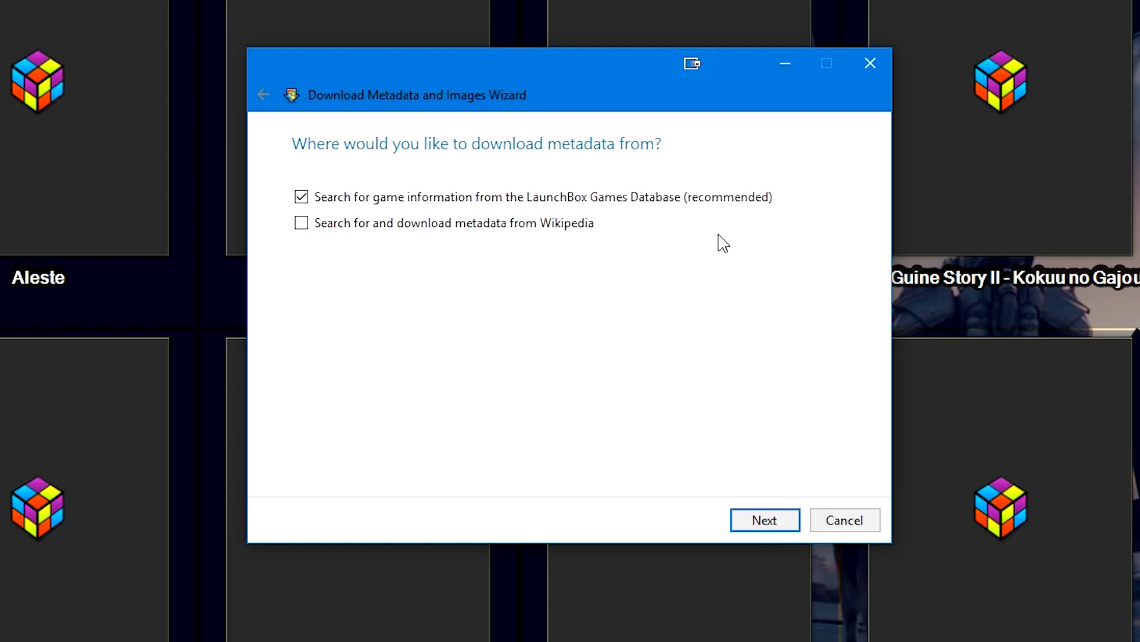
left_click(768, 525)
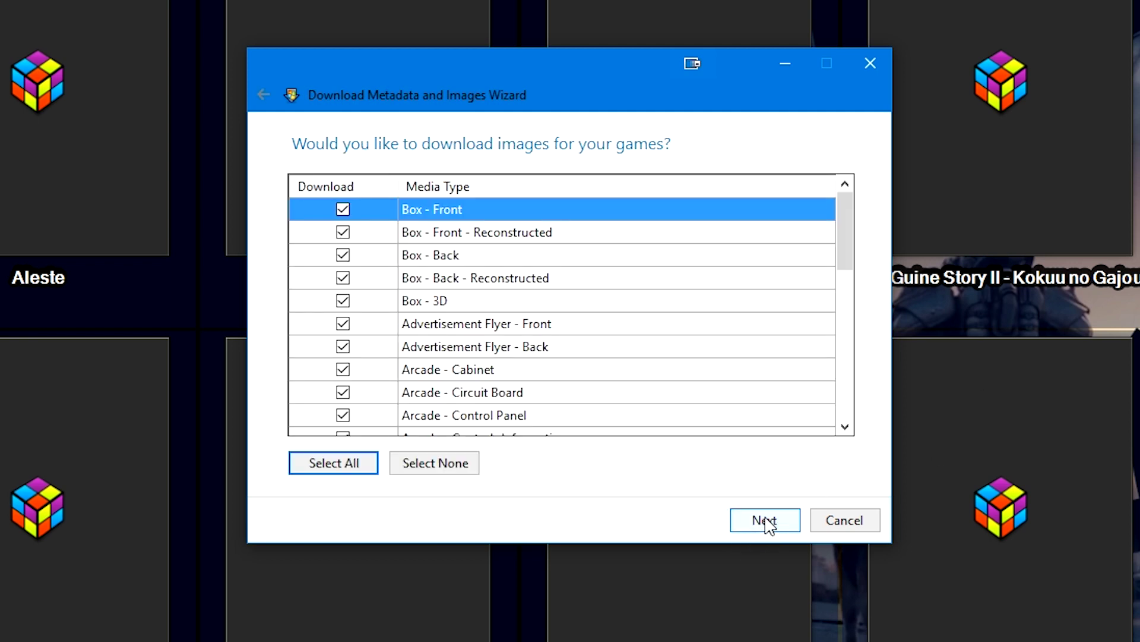
left_click(766, 521)
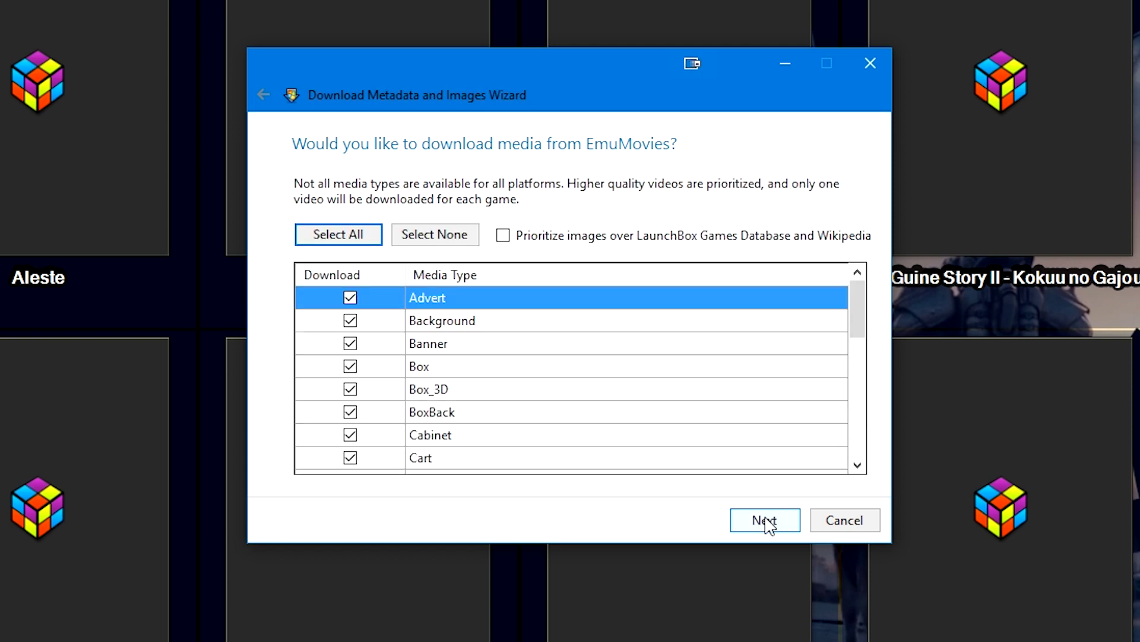
left_click(768, 524)
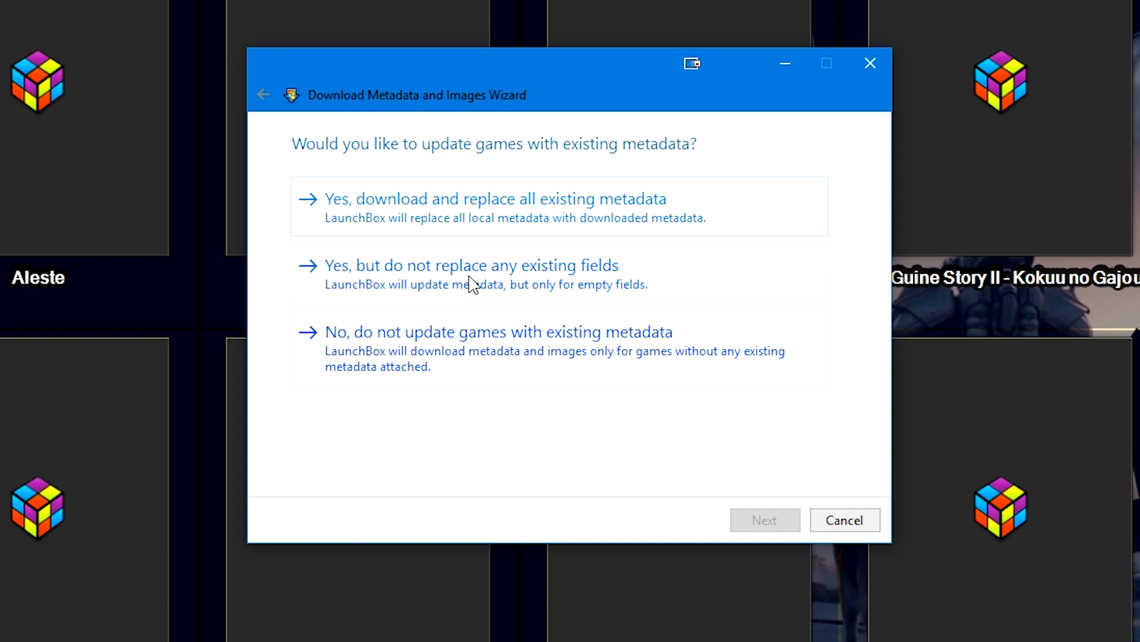
Step: Download and replace all existing metadata for the MSX 2 Translated games, keeping updates despite image errors
left_click(464, 223)
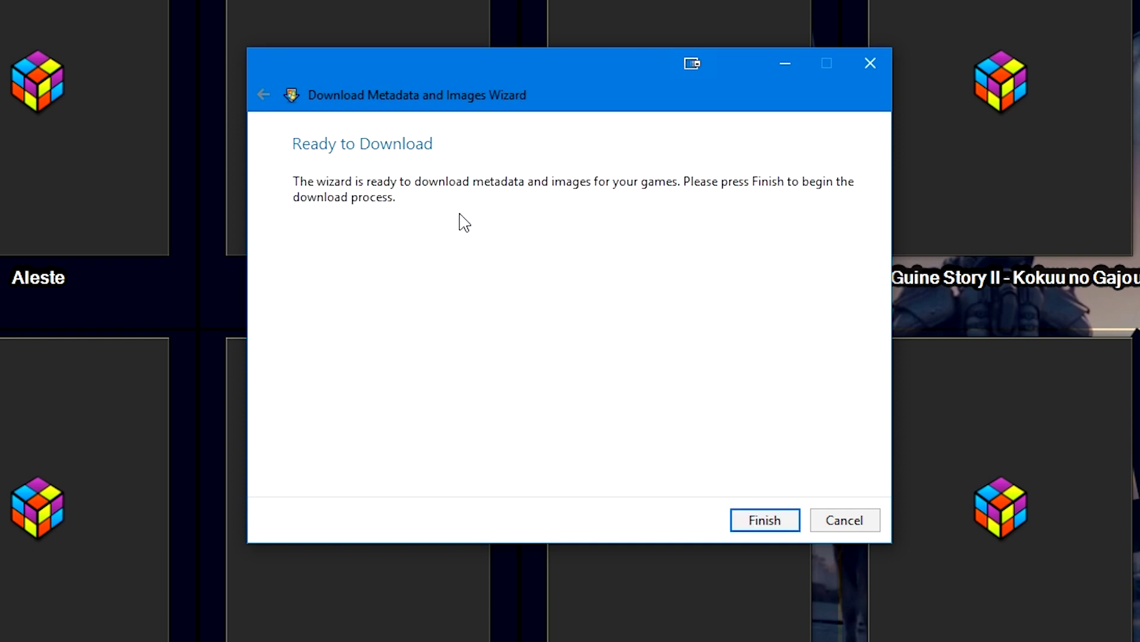
left_click(766, 520)
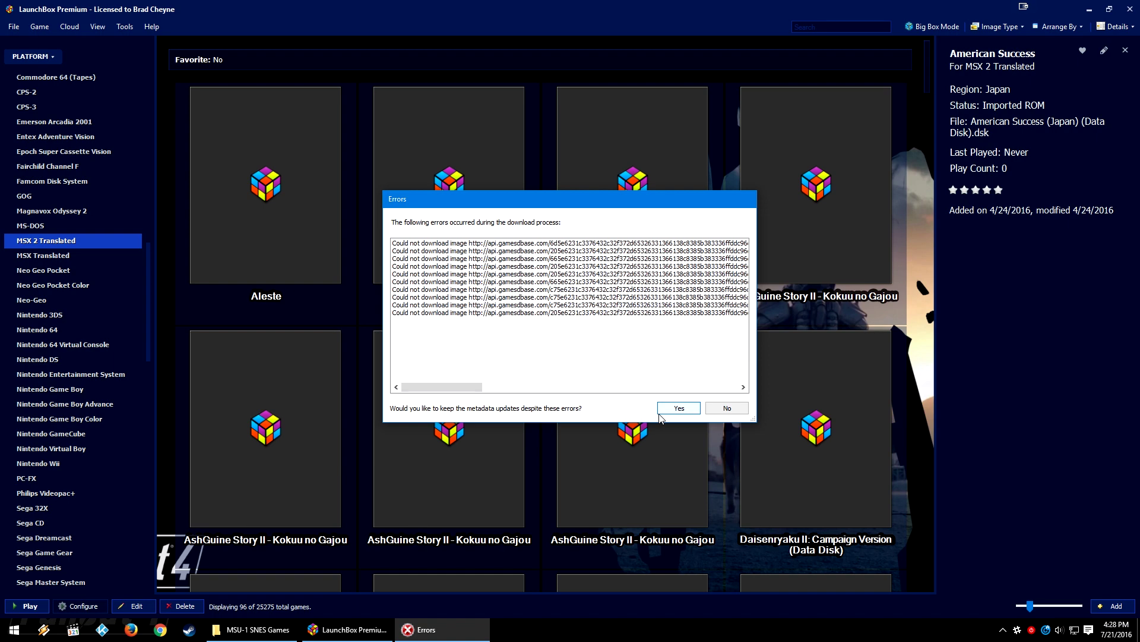
left_click(668, 409)
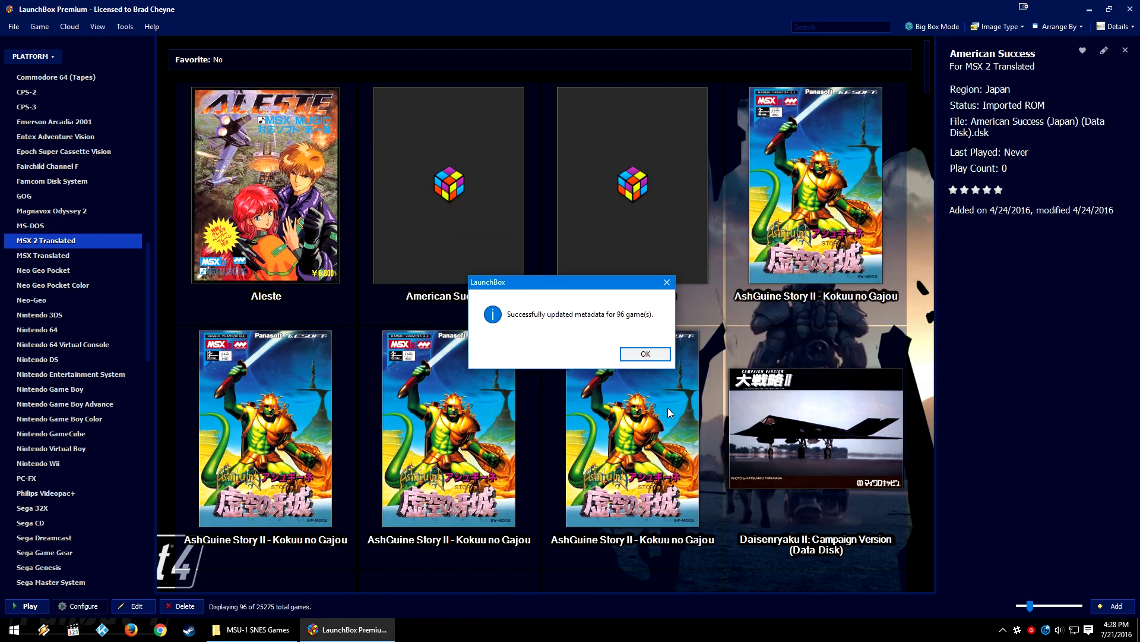
left_click(647, 356)
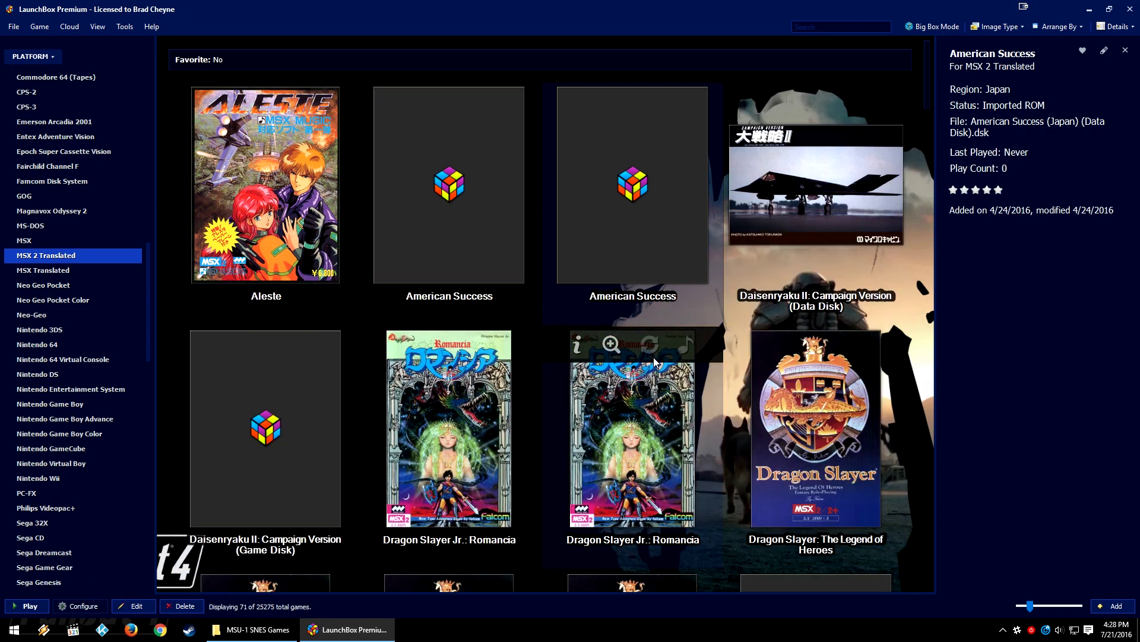
Step: Scroll down the MSX 2 Translated library and view the details of Seikima II Special
scroll(653, 357, "down", 5)
scroll(655, 361, "down", 10)
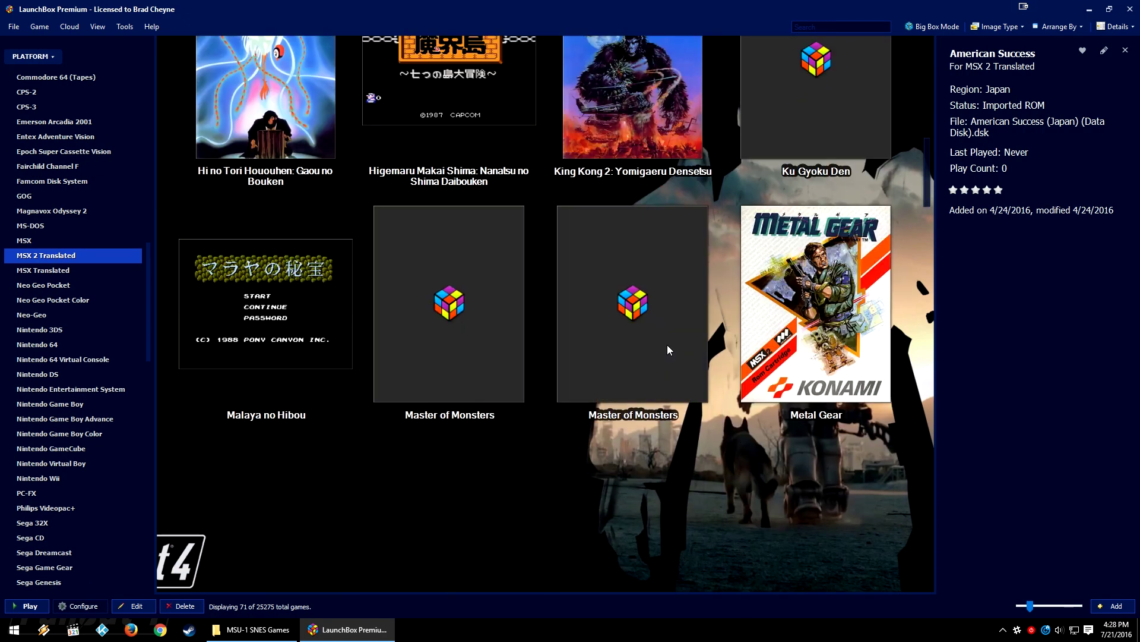
scroll(688, 347, "down", 3)
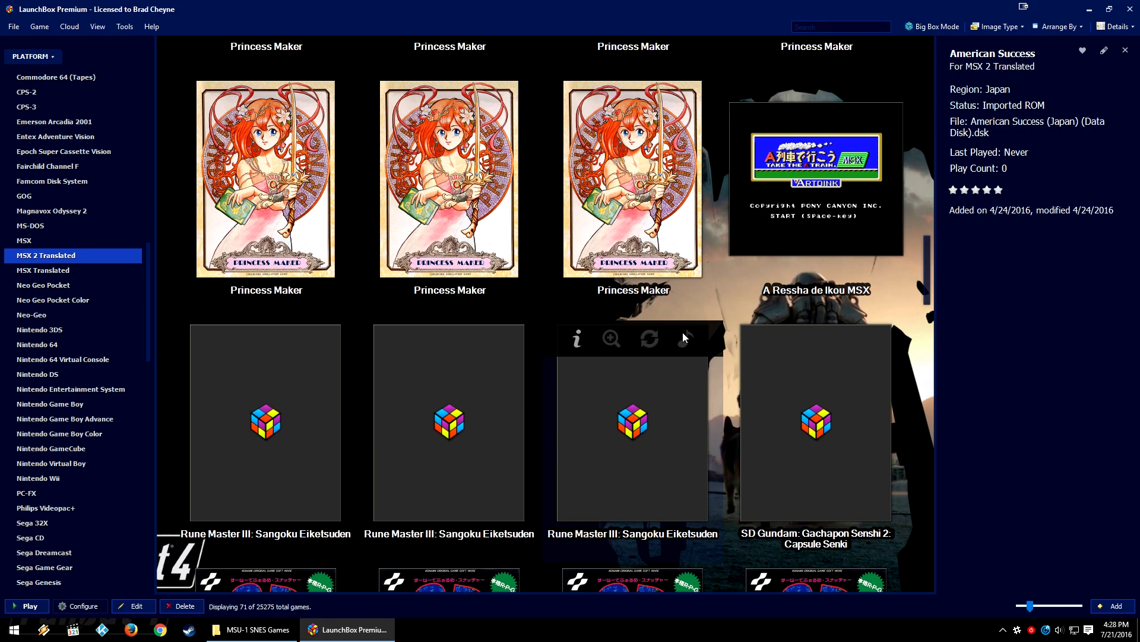
scroll(687, 343, "down", 9)
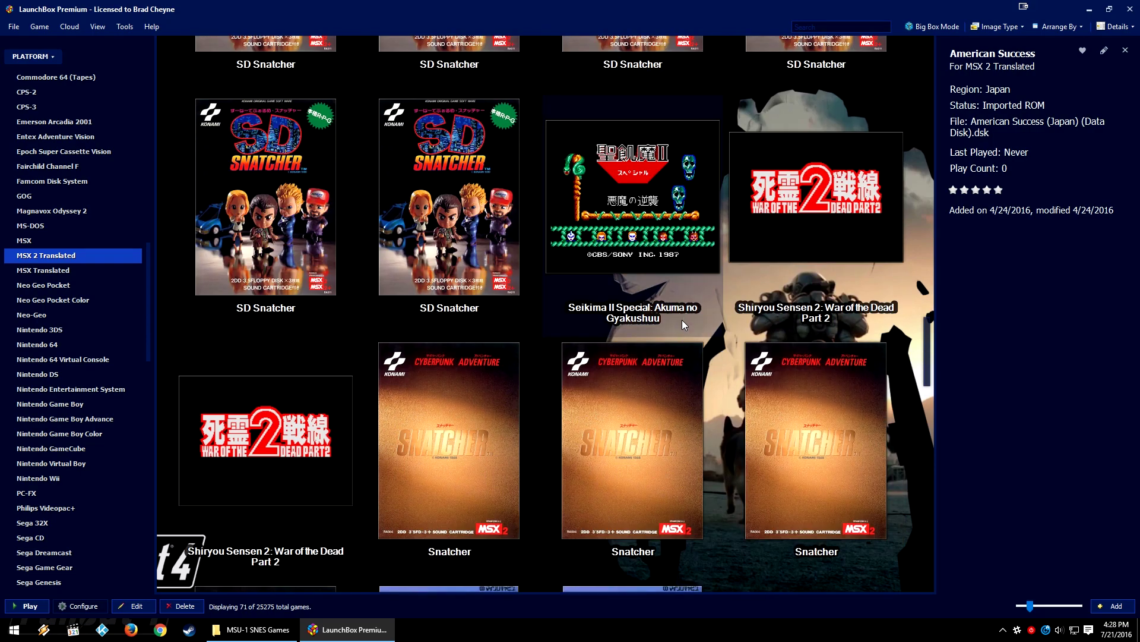
left_click(683, 217)
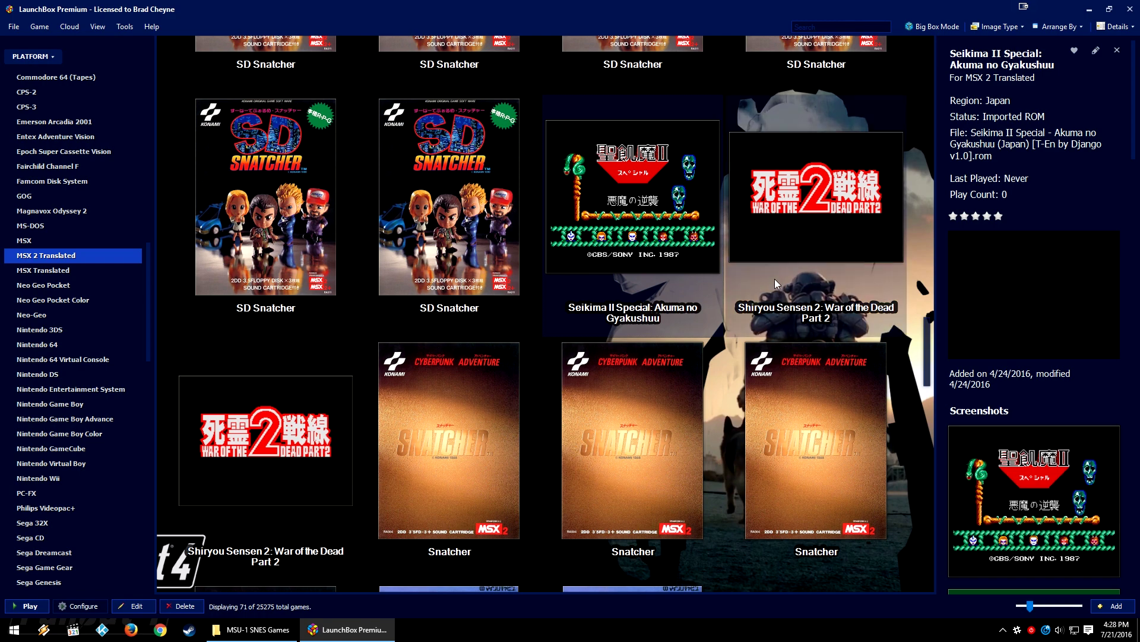
Step: Scroll through the 71 games to check which ones received downloaded box art
scroll(774, 279, "down", 5)
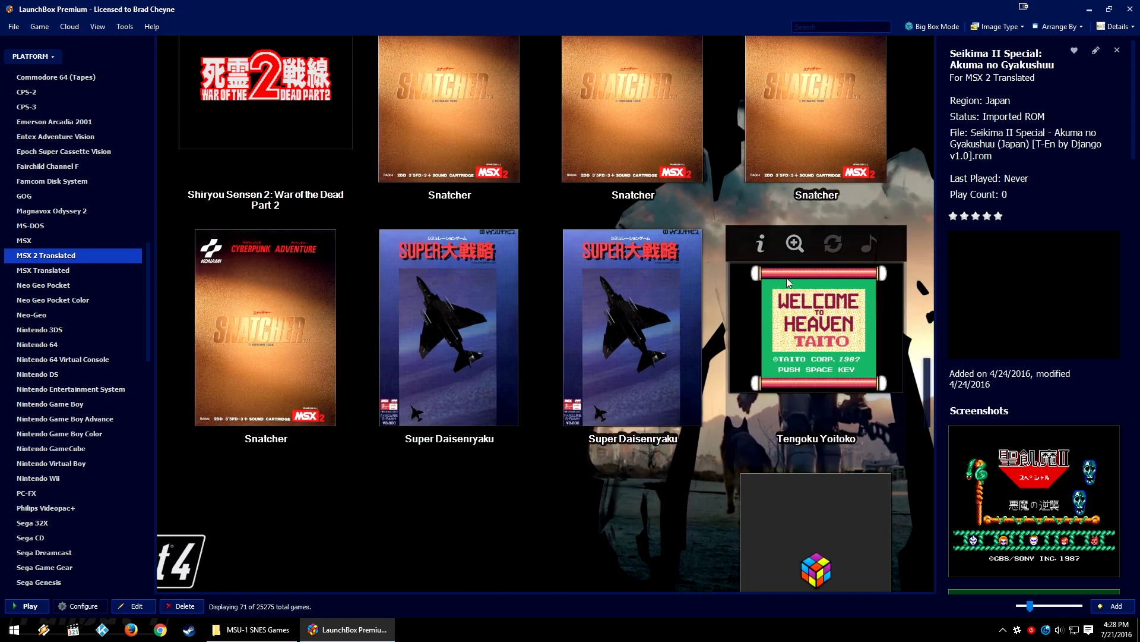
scroll(787, 283, "down", 5)
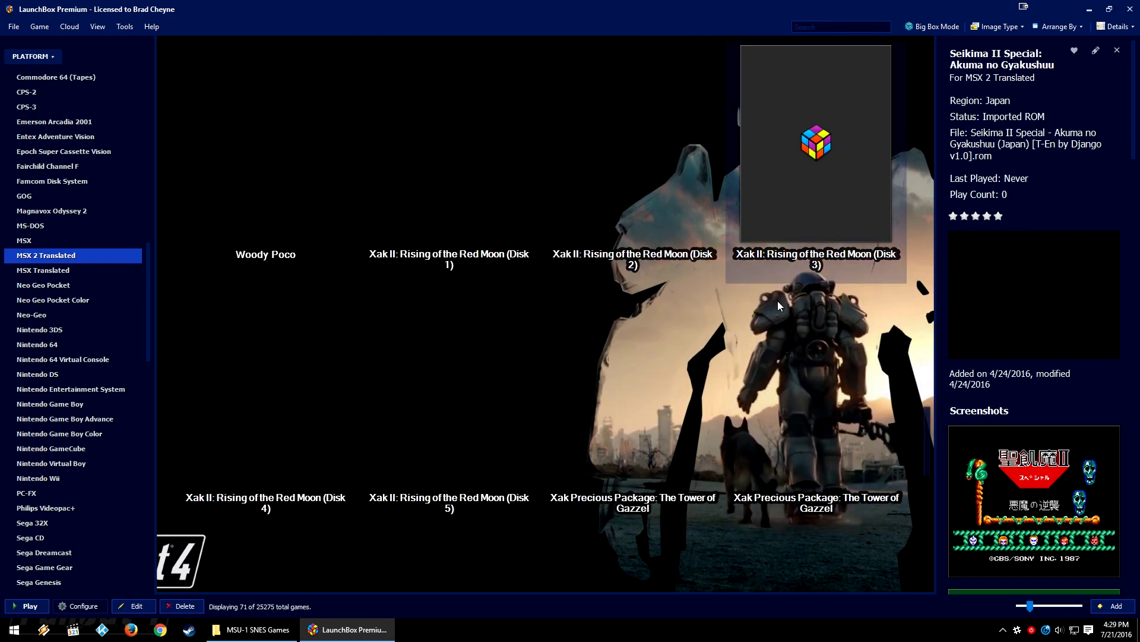
scroll(778, 307, "down", 5)
scroll(778, 306, "down", 5)
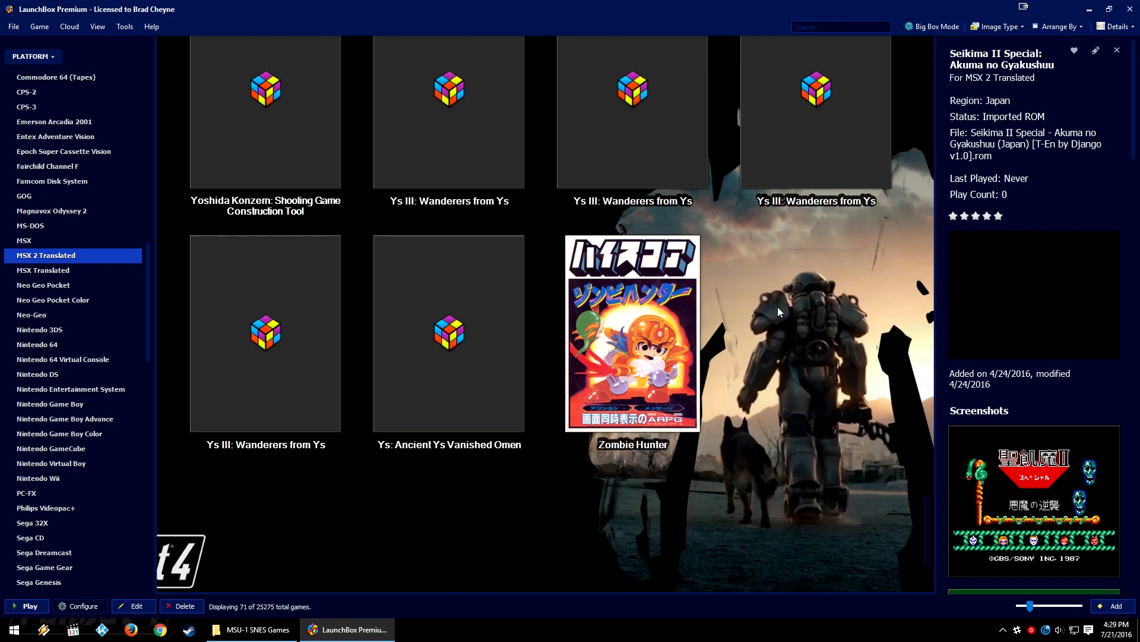
scroll(780, 305, "up", 3)
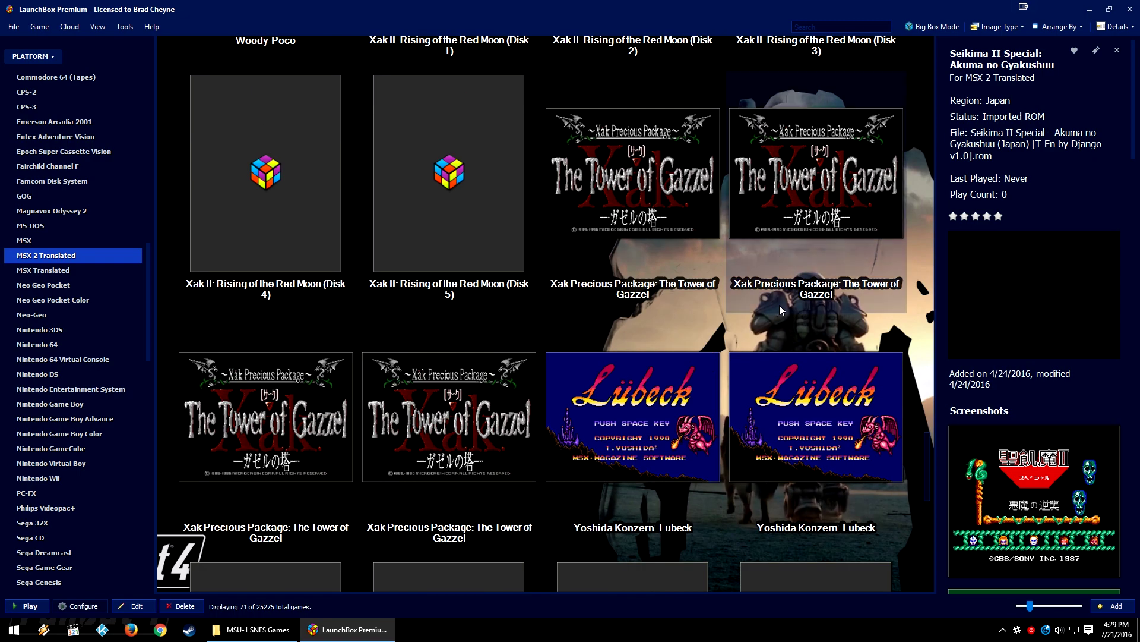
scroll(780, 304, "up", 10)
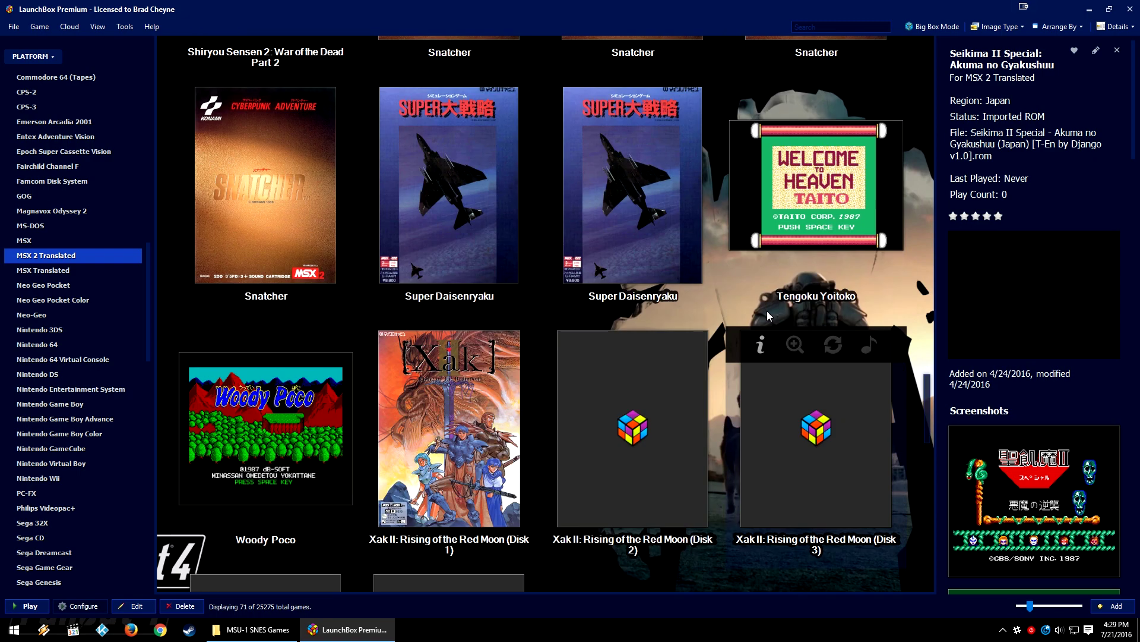
scroll(767, 312, "up", 10)
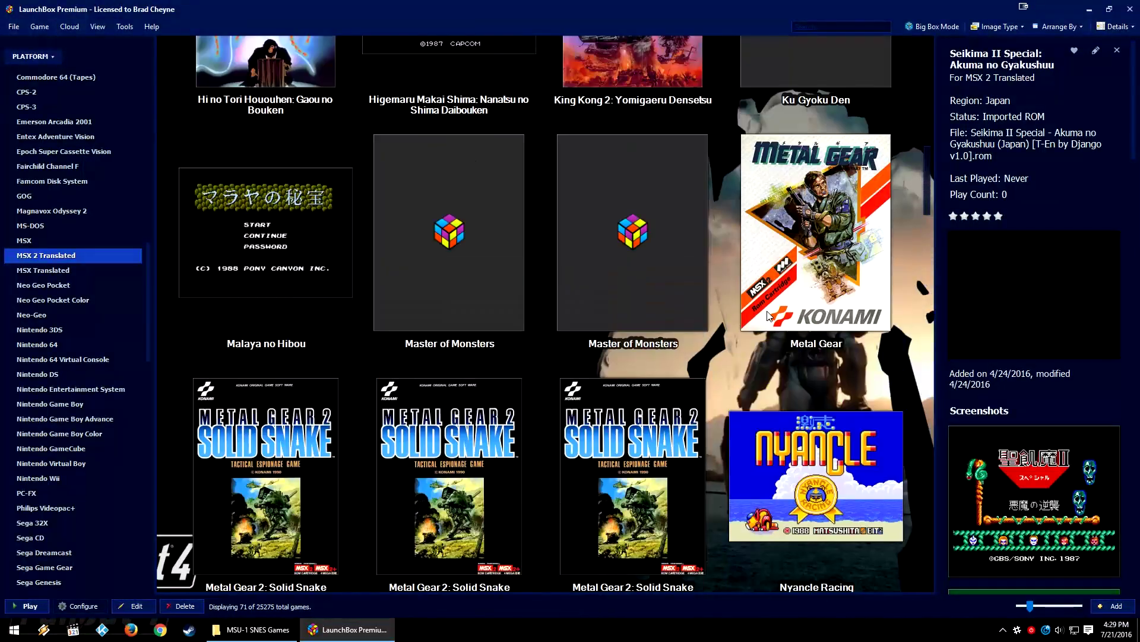